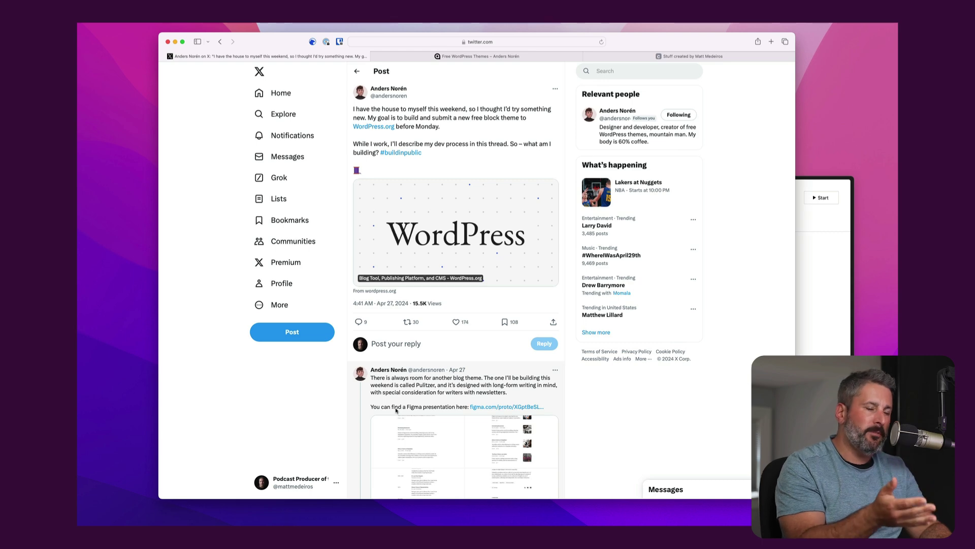
# Step: Scroll down through the Pulitzer build thread on X
pyautogui.scroll(-5, 435, 457)
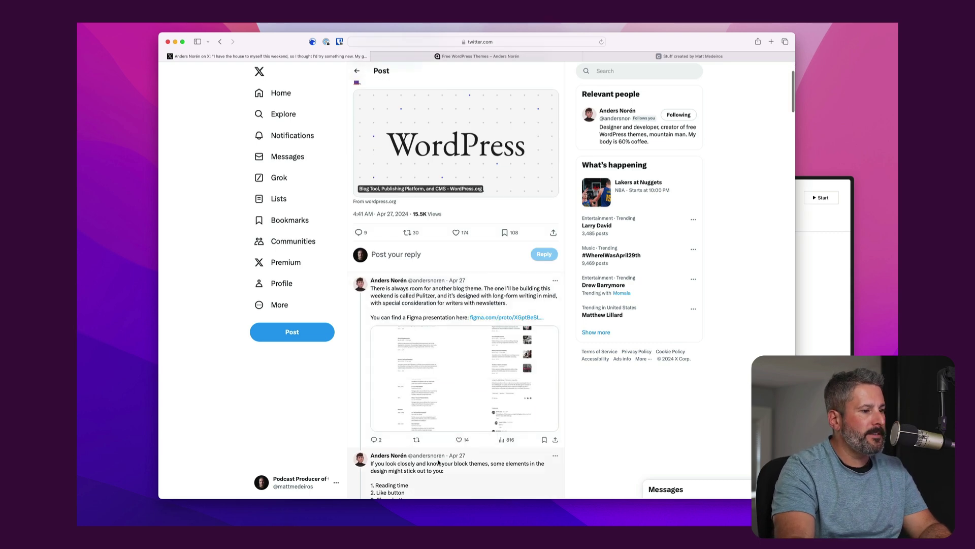
pyautogui.scroll(-4, 440, 462)
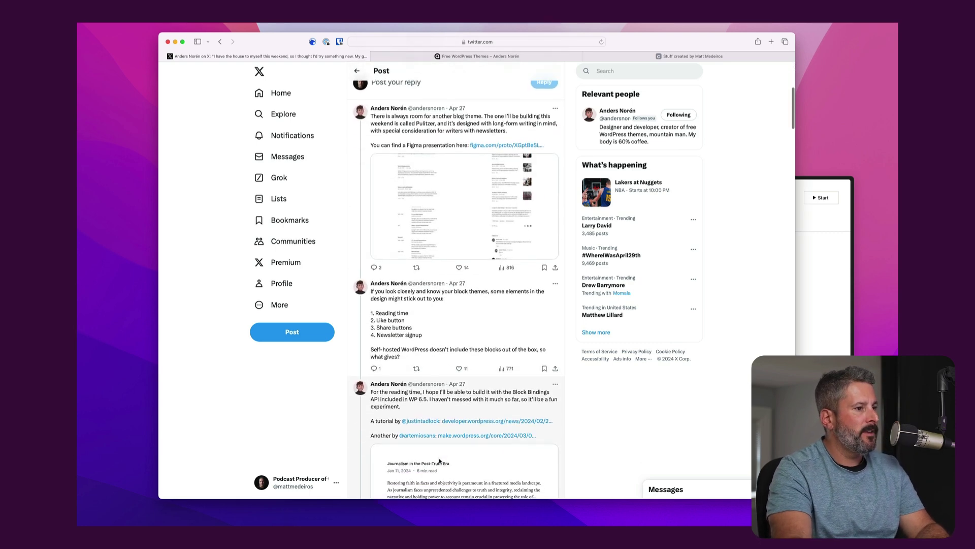
pyautogui.scroll(-8, 440, 460)
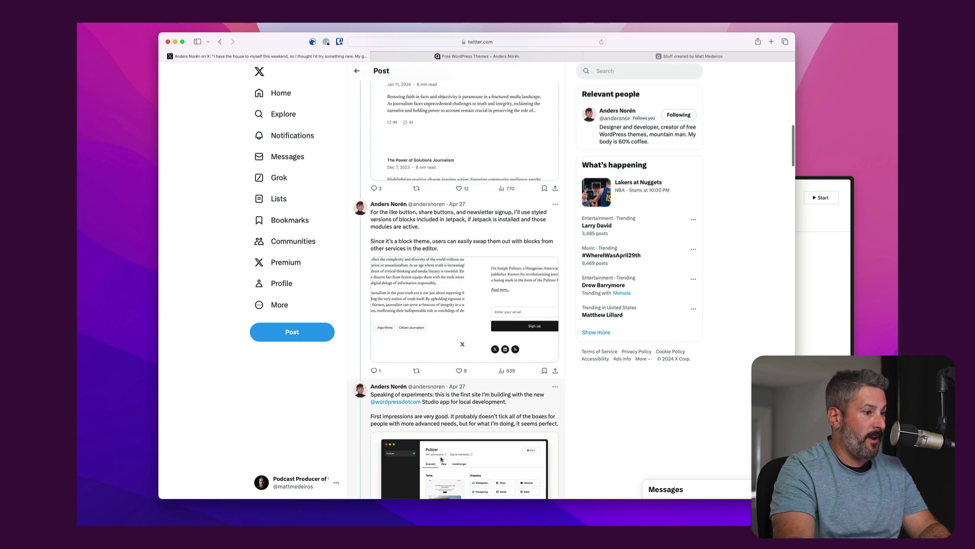
pyautogui.scroll(-5, 441, 459)
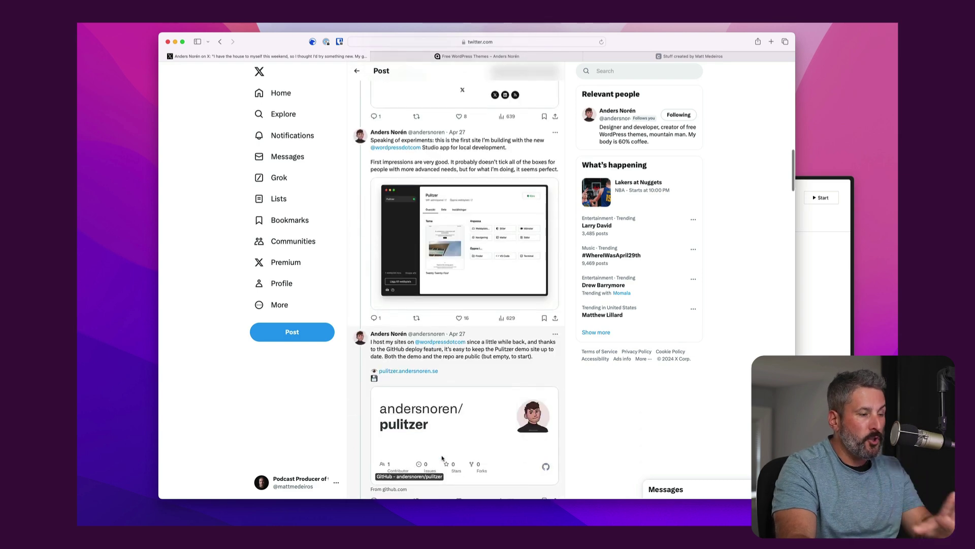
pyautogui.scroll(-9, 442, 457)
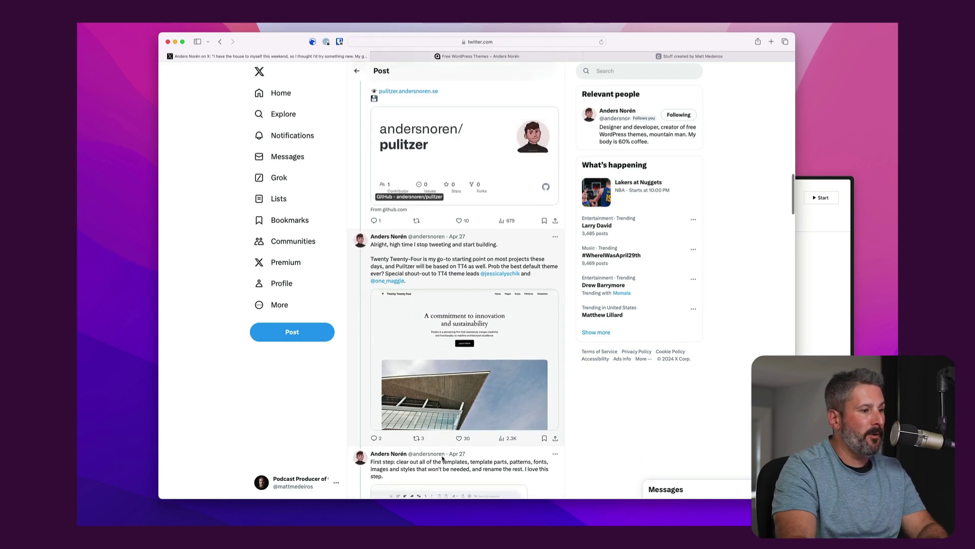
pyautogui.scroll(-5, 443, 458)
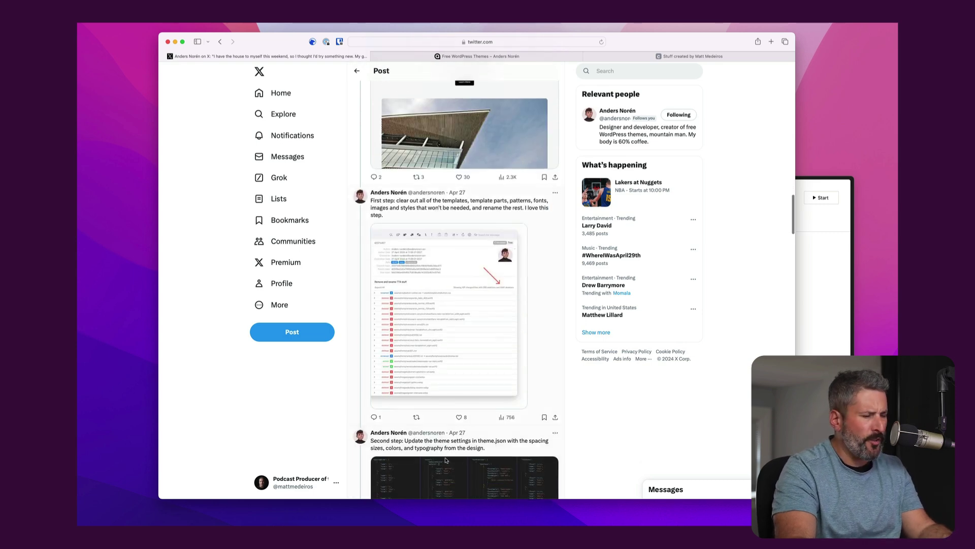
pyautogui.scroll(-3, 447, 460)
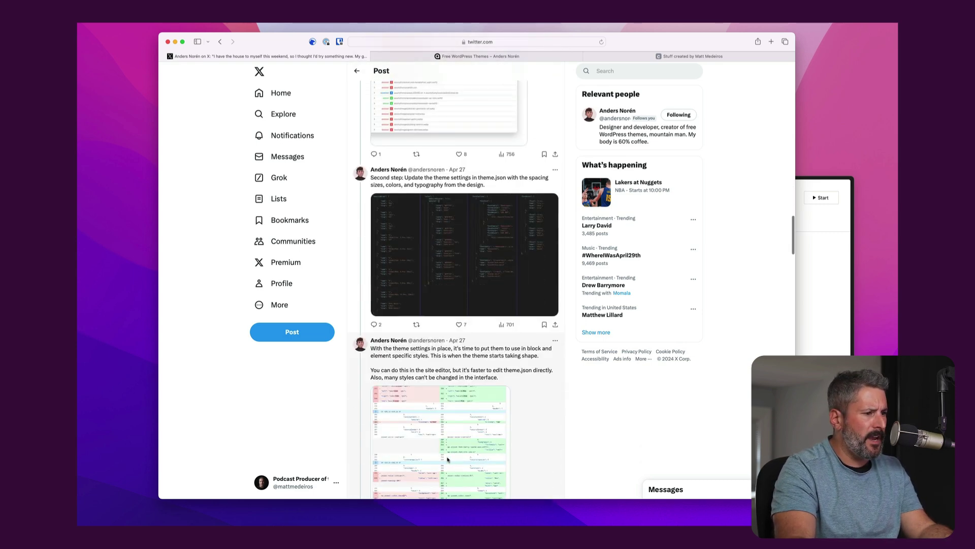
pyautogui.scroll(-9, 447, 460)
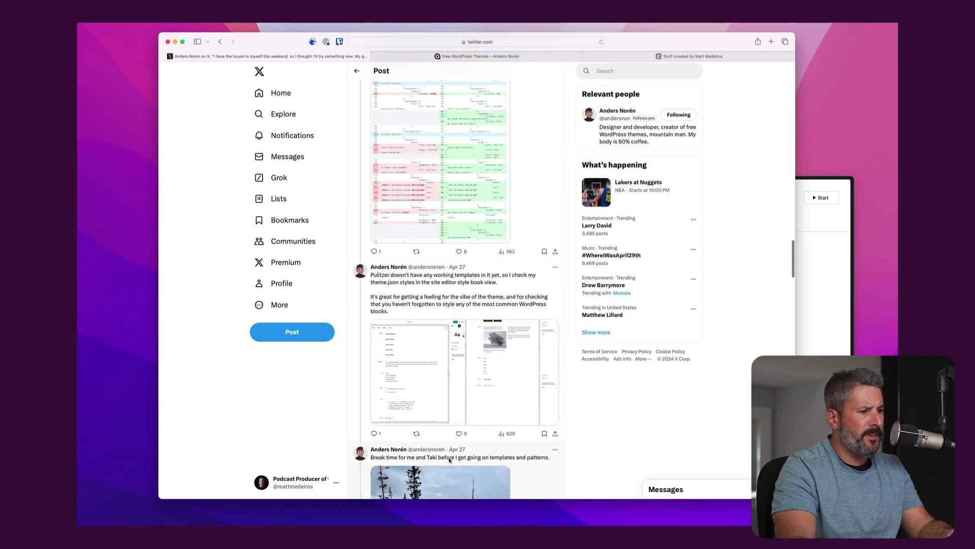
pyautogui.scroll(-5, 449, 460)
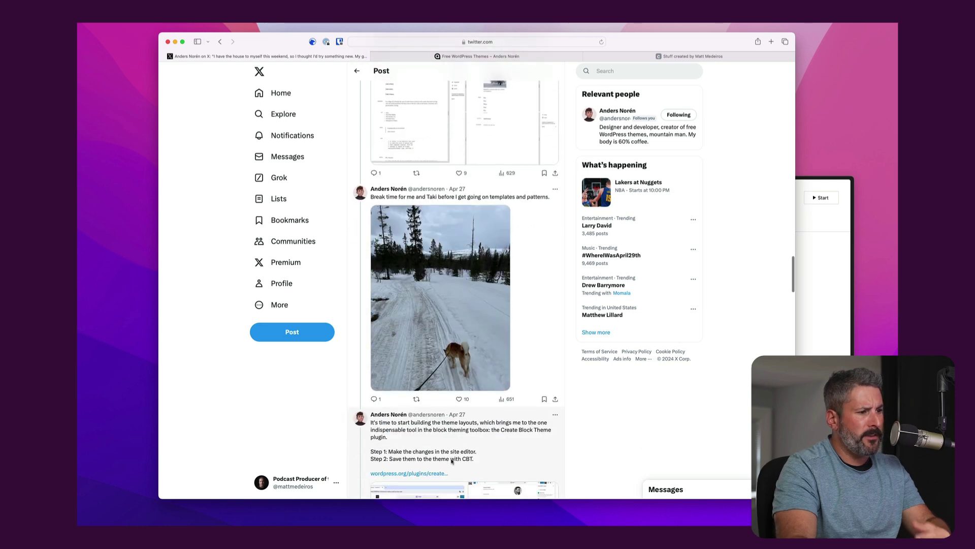
pyautogui.scroll(-6, 451, 461)
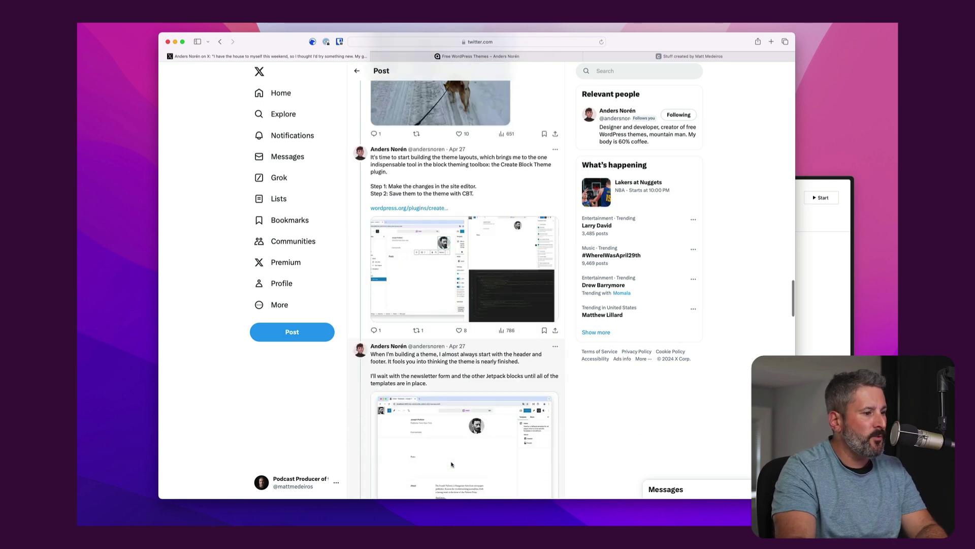
pyautogui.scroll(-4, 451, 464)
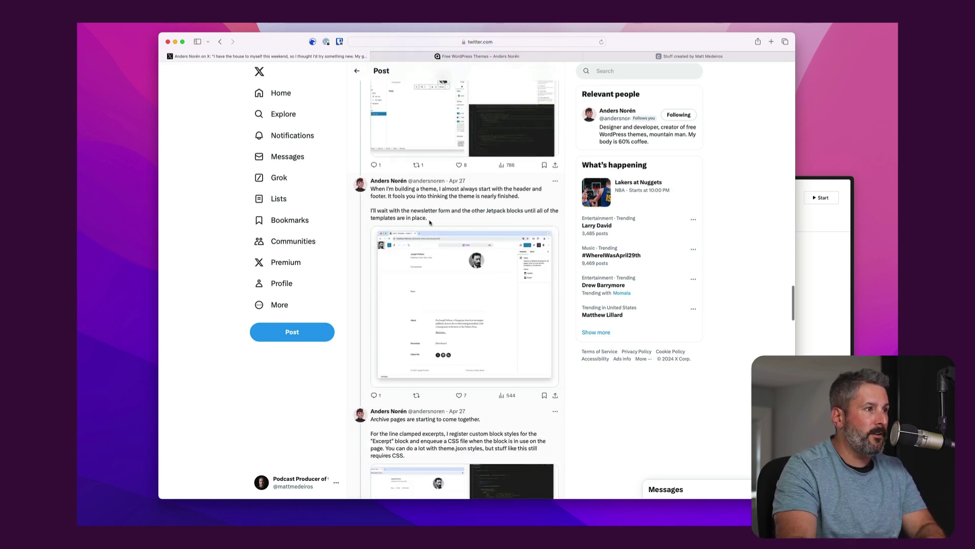
# Step: Browse the free WordPress themes gallery and the Stuff created by Matt Medeiros page
pyautogui.click(475, 56)
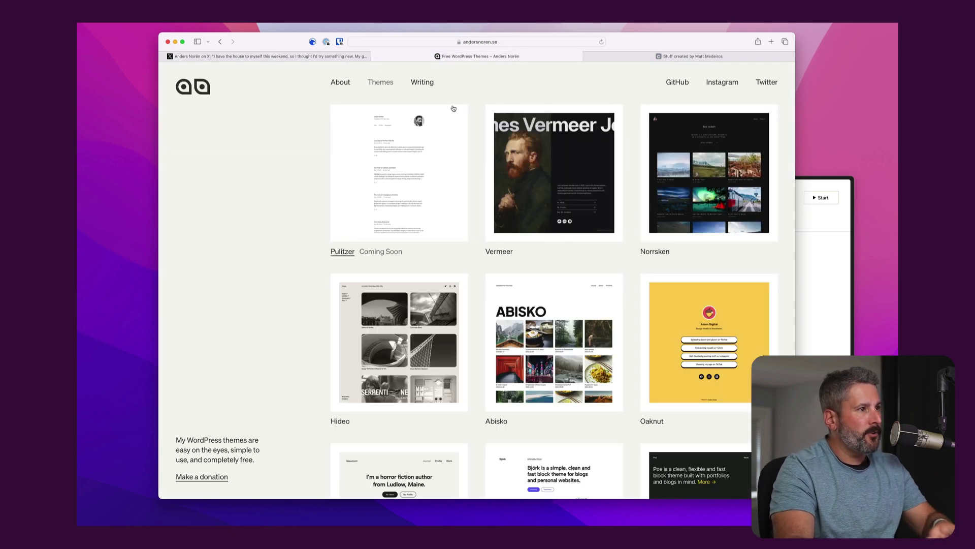
pyautogui.scroll(-3, 476, 220)
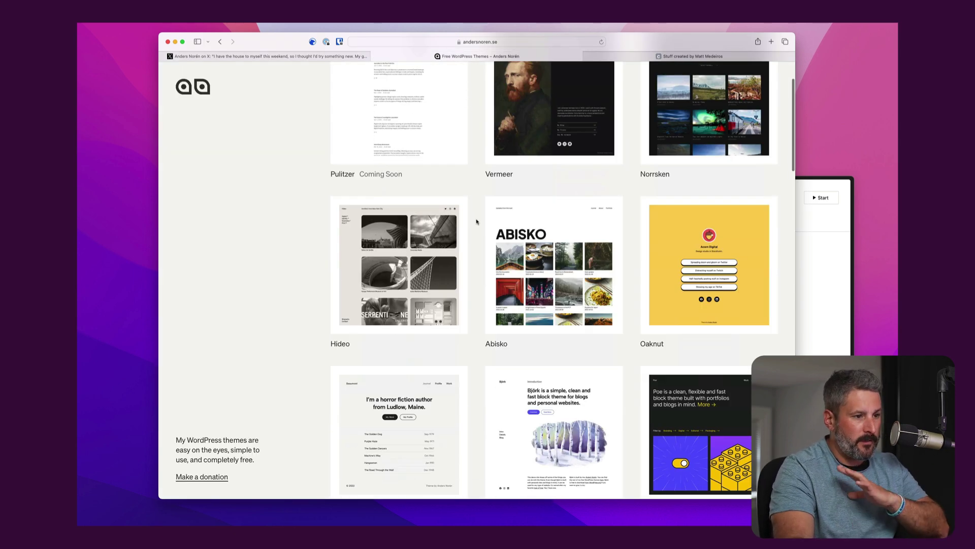
pyautogui.scroll(-8, 477, 222)
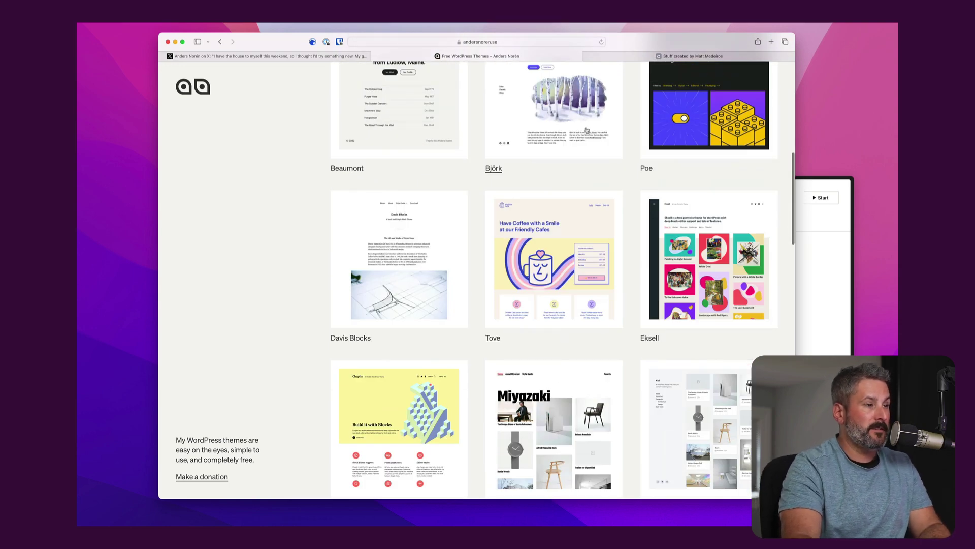
pyautogui.click(624, 58)
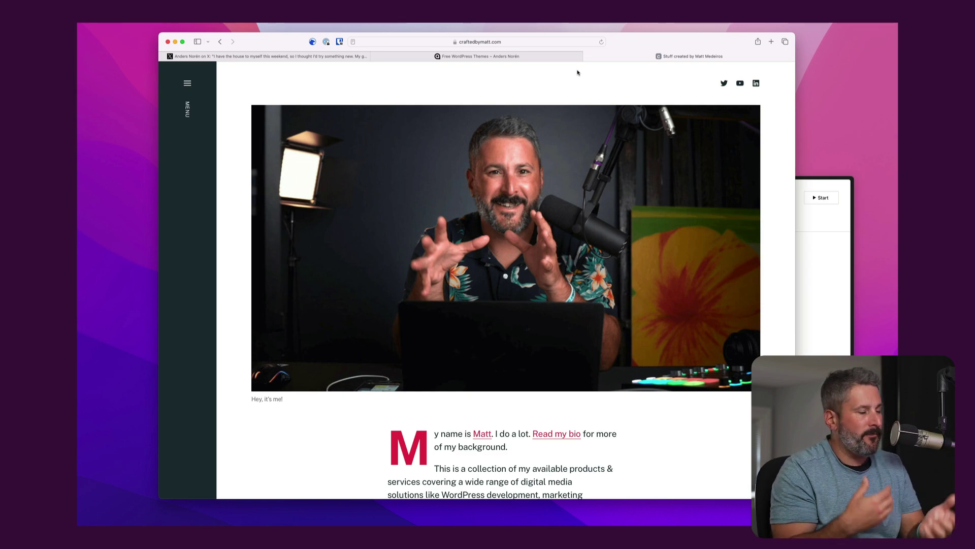
pyautogui.scroll(-15, 536, 350)
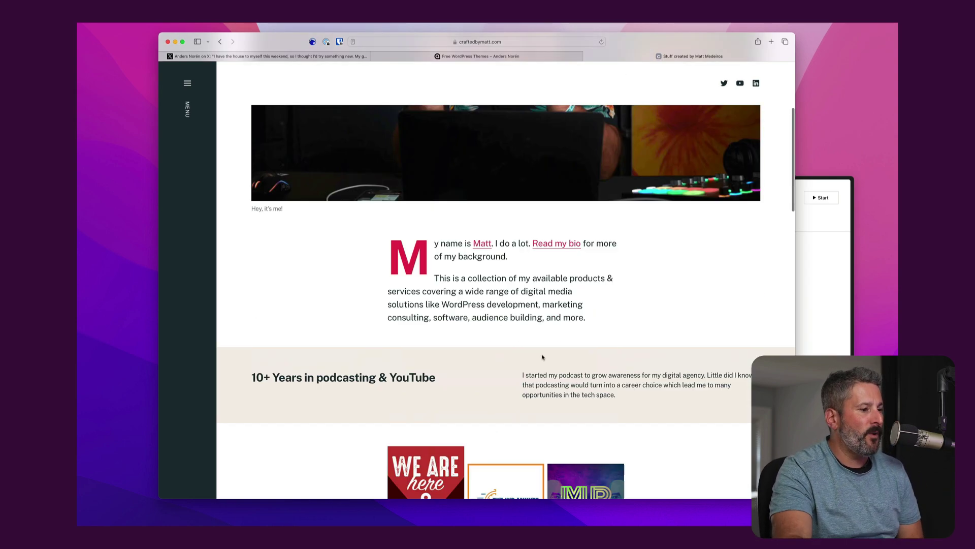
pyautogui.click(480, 56)
pyautogui.scroll(-10, 542, 316)
pyautogui.scroll(-5, 542, 316)
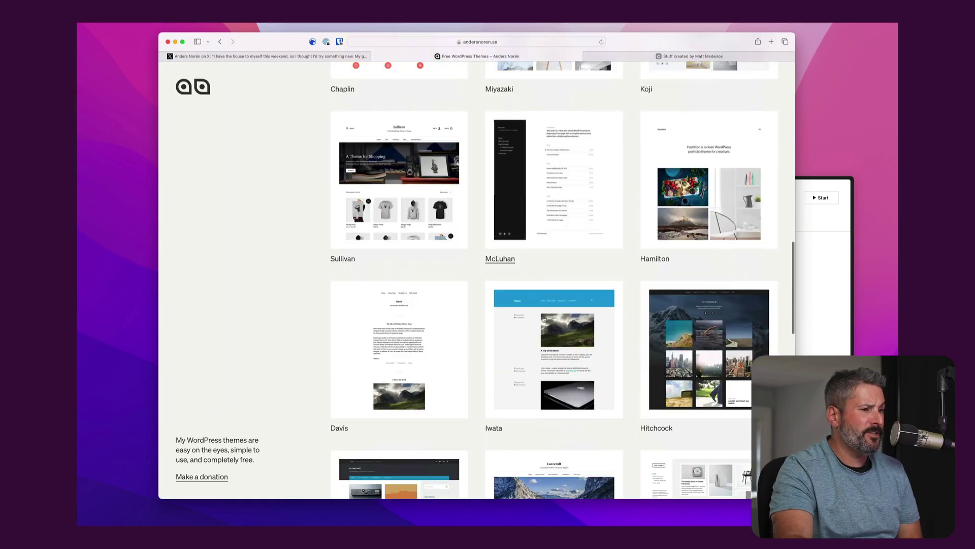
pyautogui.scroll(4, 563, 360)
pyautogui.scroll(10, 563, 360)
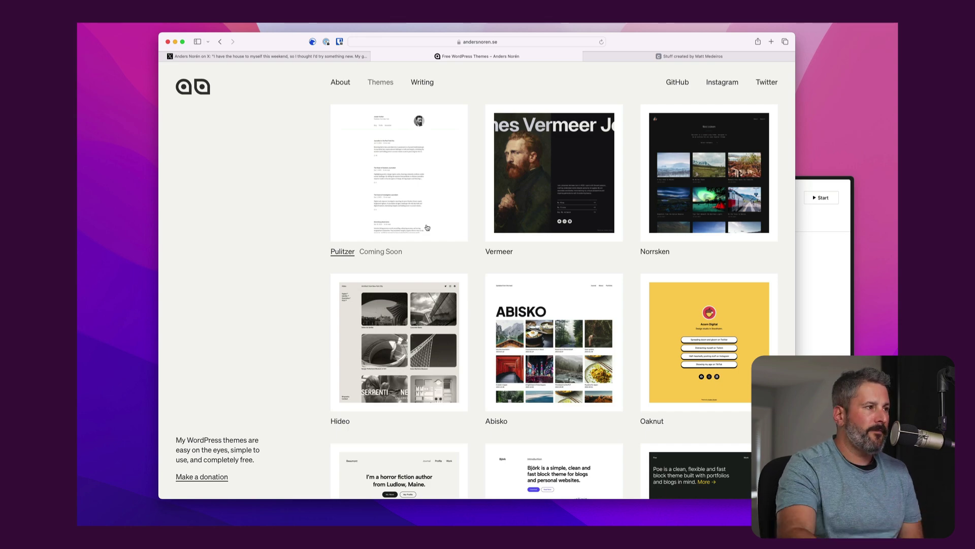
# Step: Return to the thread and open the github.com/andersnoren/pulitzer link from the Apr 28 posts
pyautogui.hotkey('ctrl', 'shift', 'Tab')
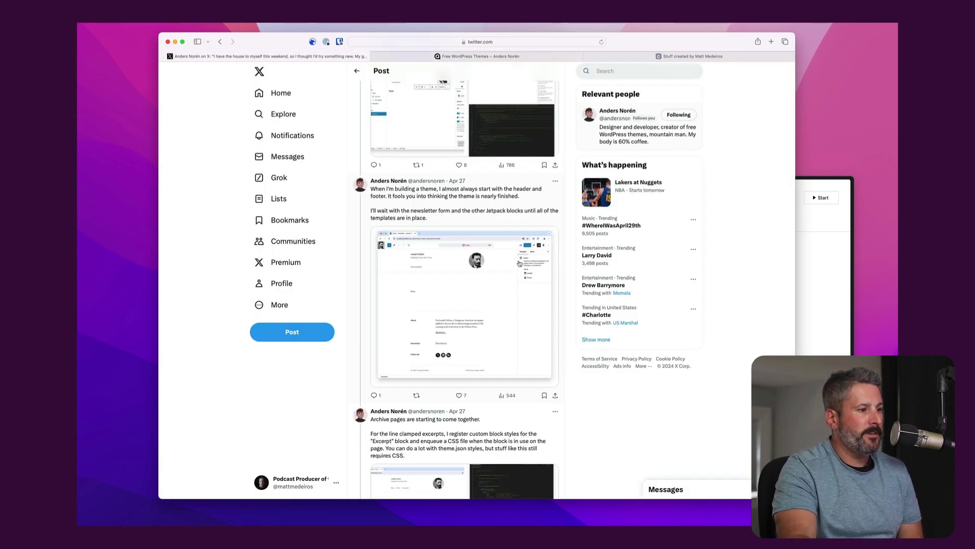
pyautogui.scroll(-15, 519, 263)
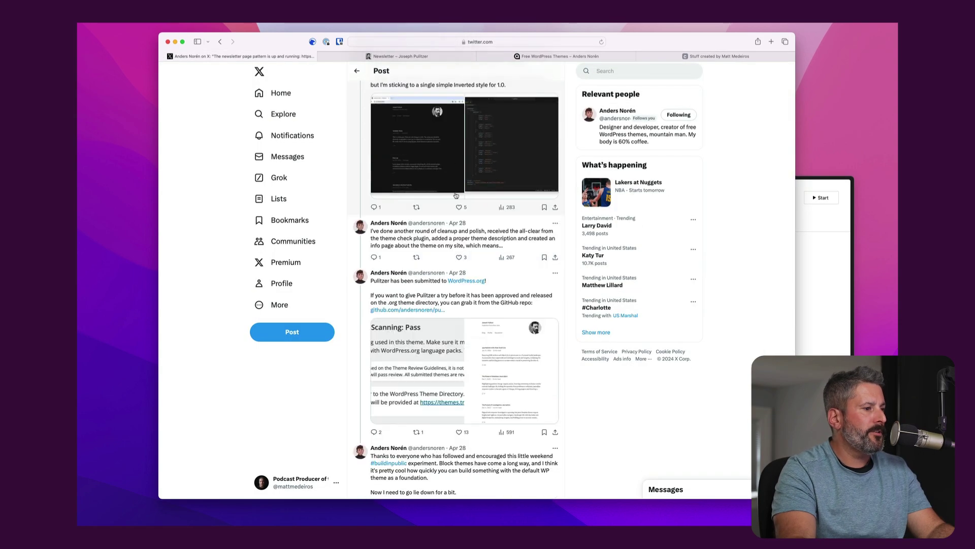
pyautogui.keyDown('super'); pyautogui.click(449, 190); pyautogui.keyUp('super')
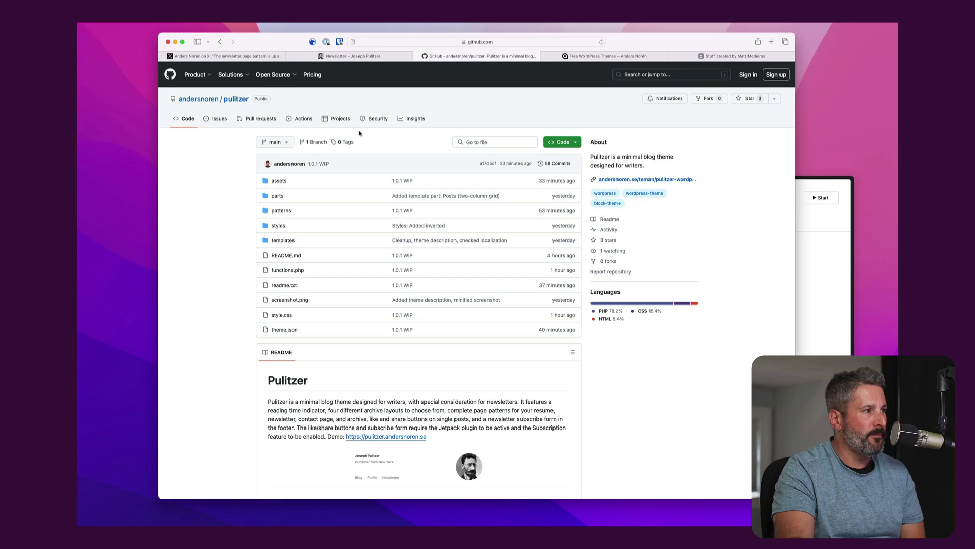
# Step: Scroll the Pulitzer README and open the theme's demo site
pyautogui.scroll(-3, 428, 262)
pyautogui.scroll(-10, 428, 261)
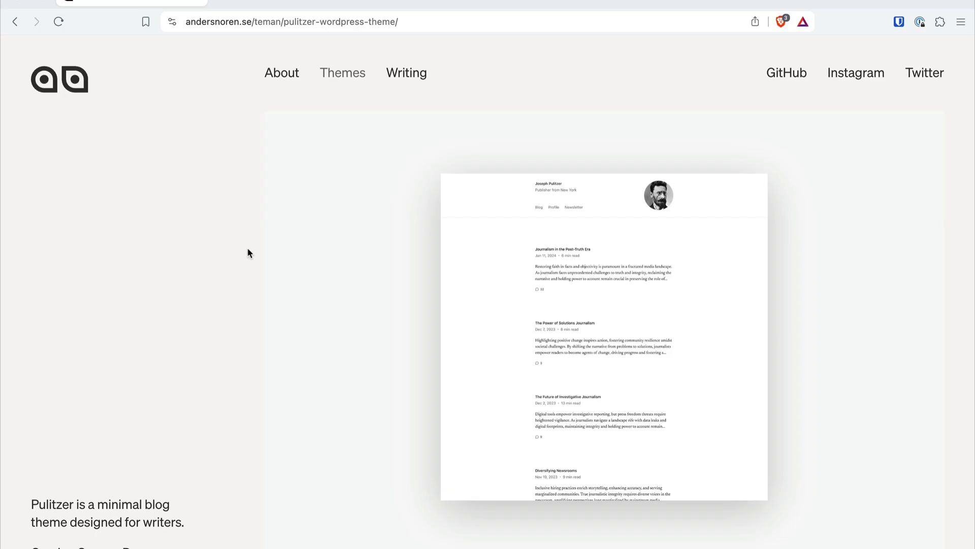
pyautogui.scroll(-15, 248, 253)
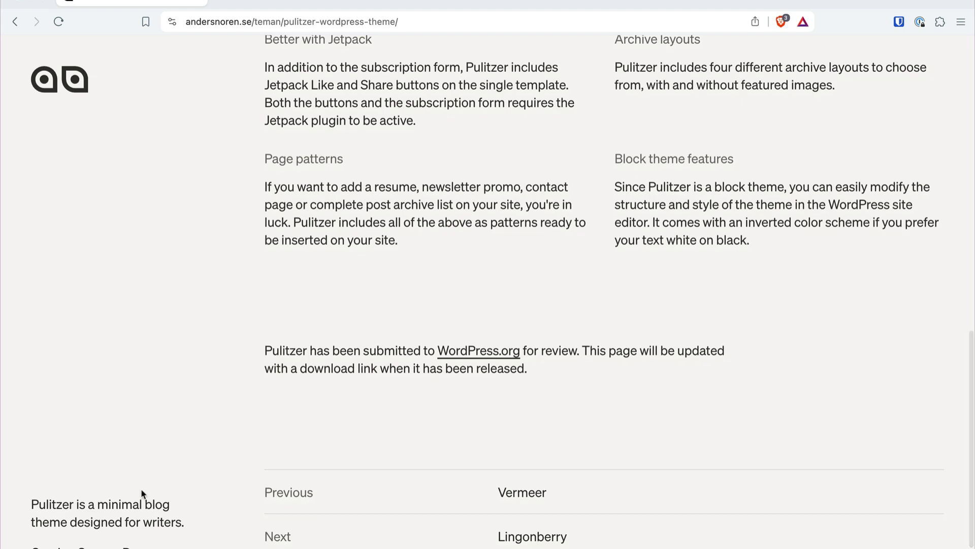
pyautogui.click(144, 547)
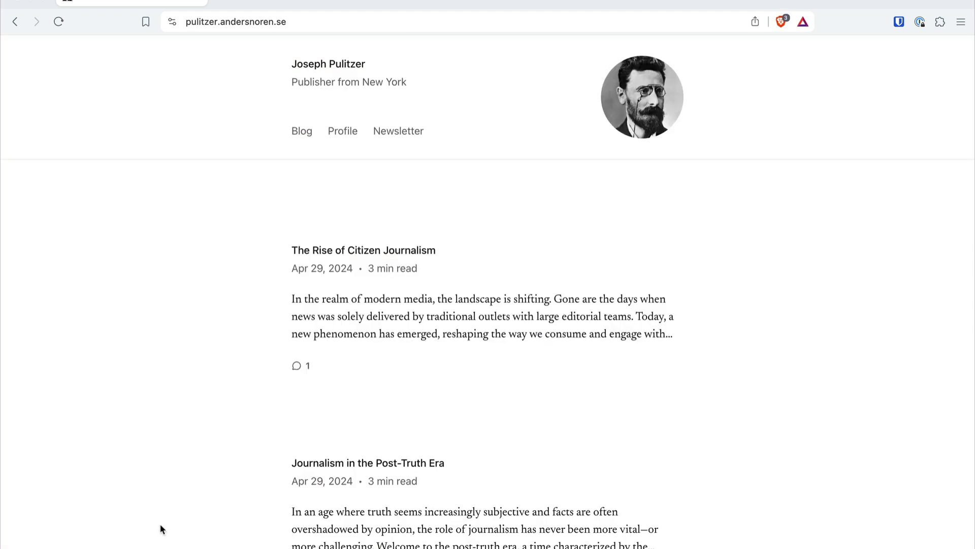
# Step: Browse the demo homepage and read The Rise of Citizen Journalism post
pyautogui.scroll(-8, 487, 351)
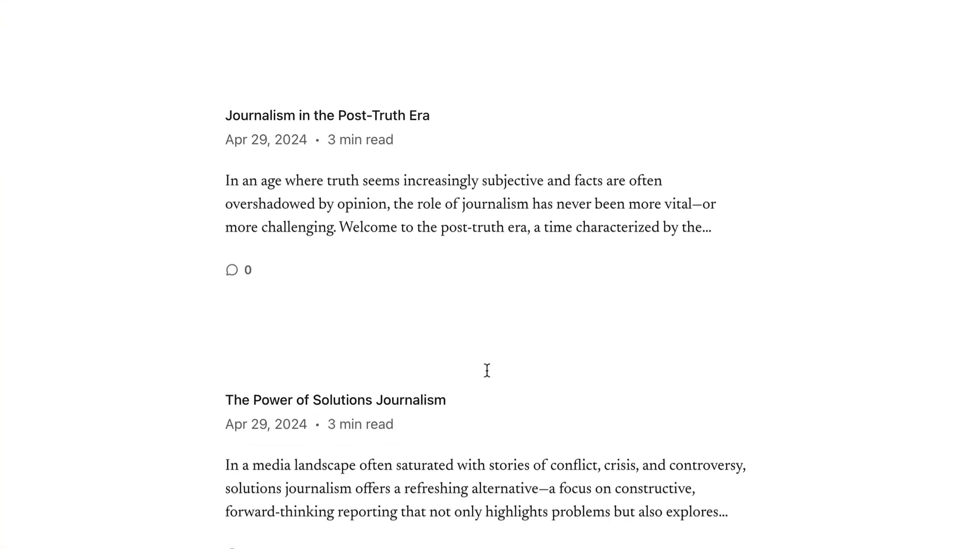
pyautogui.scroll(-20, 486, 369)
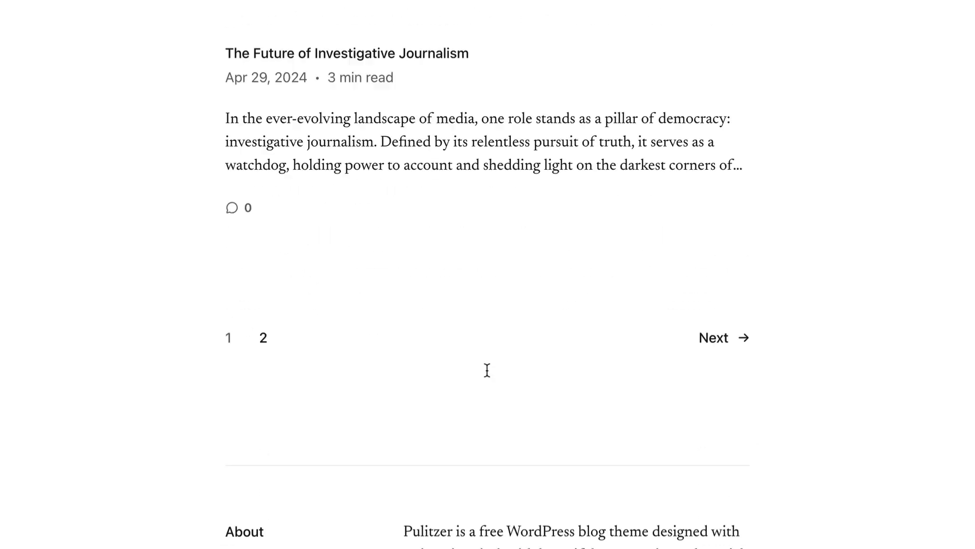
pyautogui.scroll(20, 486, 370)
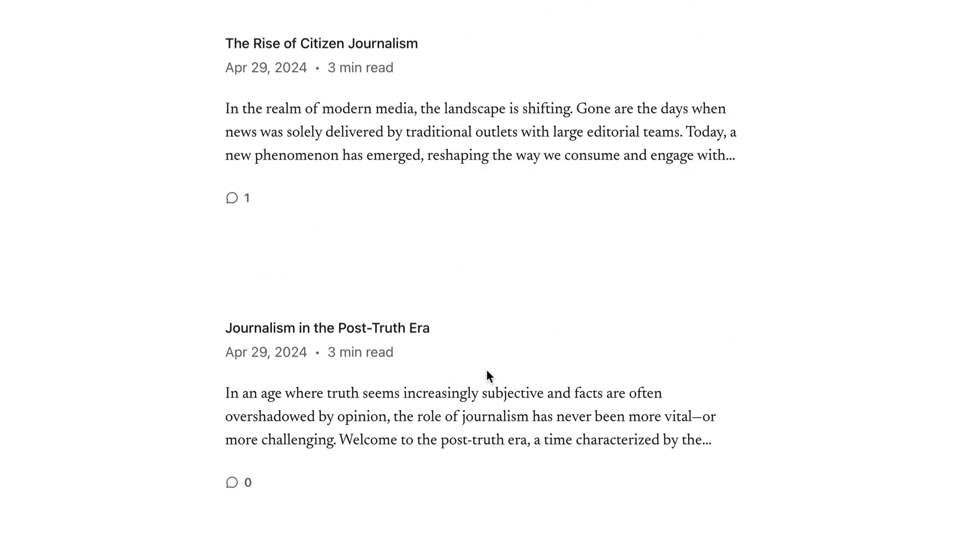
pyautogui.scroll(-1, 486, 368)
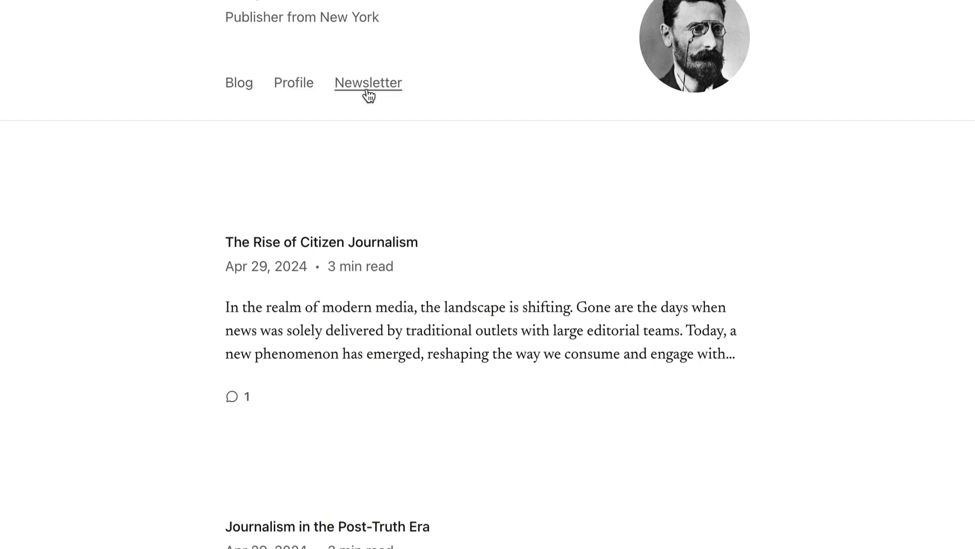
pyautogui.click(345, 248)
pyautogui.scroll(-2, 345, 248)
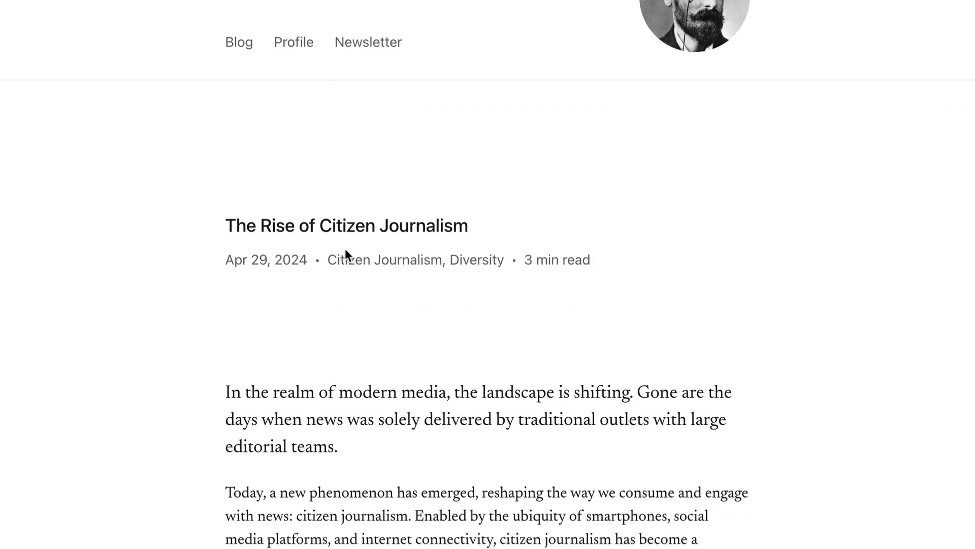
pyautogui.scroll(-20, 346, 248)
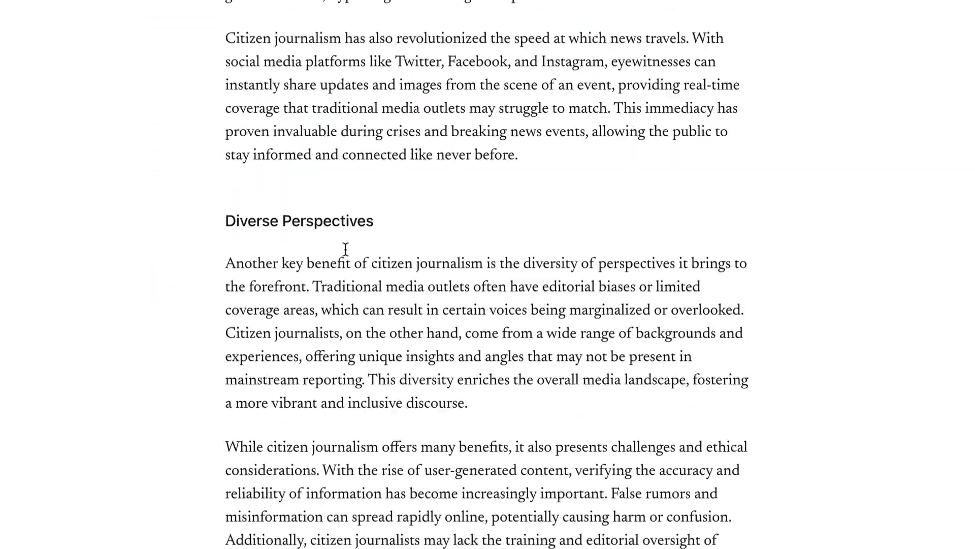
pyautogui.scroll(-20, 345, 249)
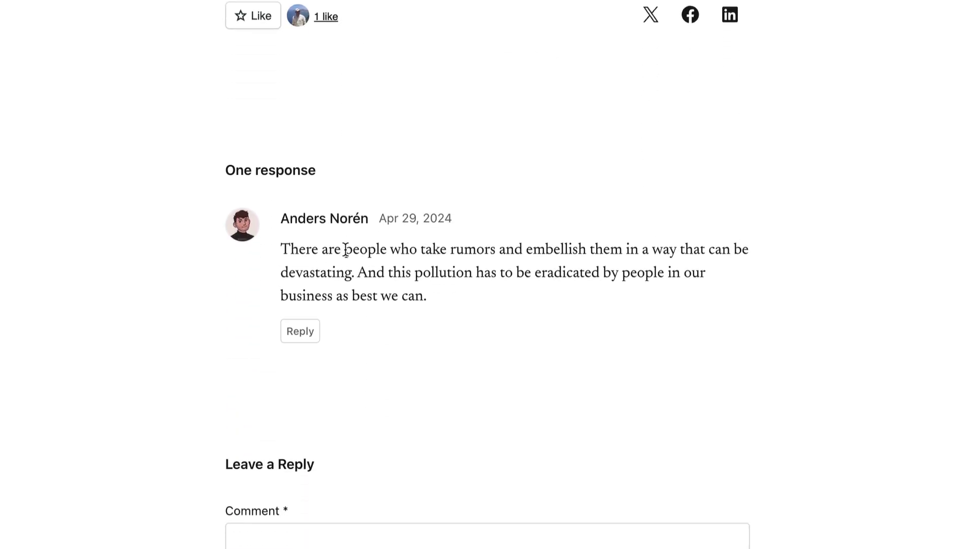
pyautogui.scroll(-20, 346, 249)
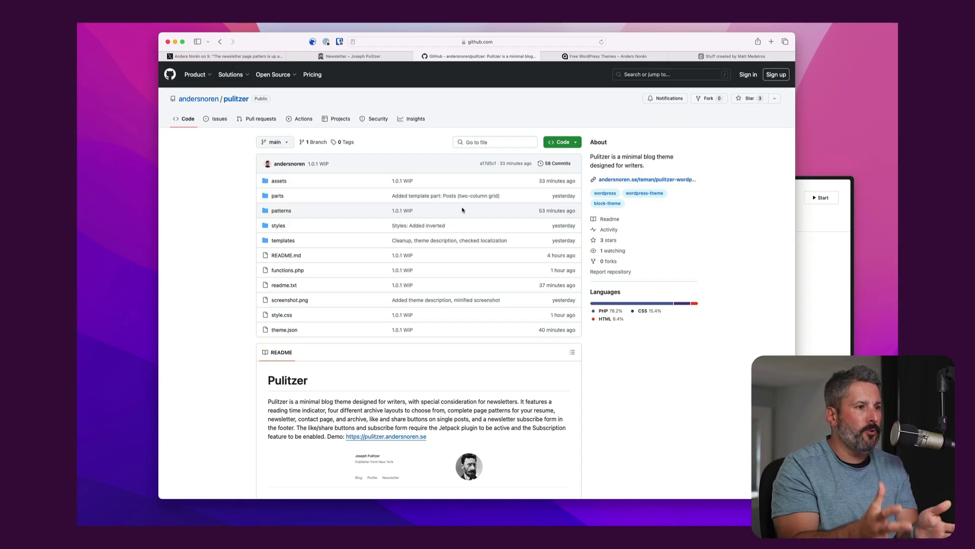
pyautogui.scroll(-5, 462, 209)
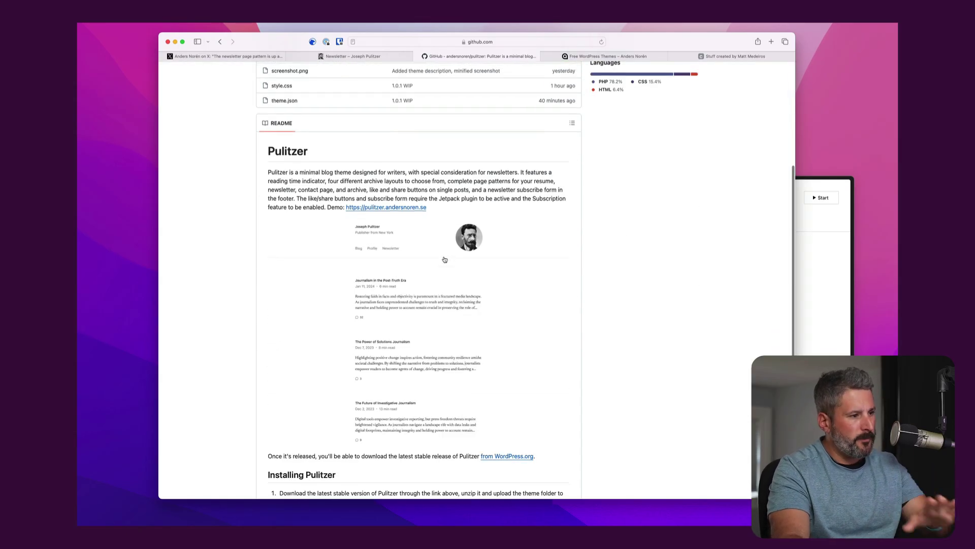
# Step: Open the live Pulitzer demo from the README and scroll toward its newsletter footer
pyautogui.click(411, 208)
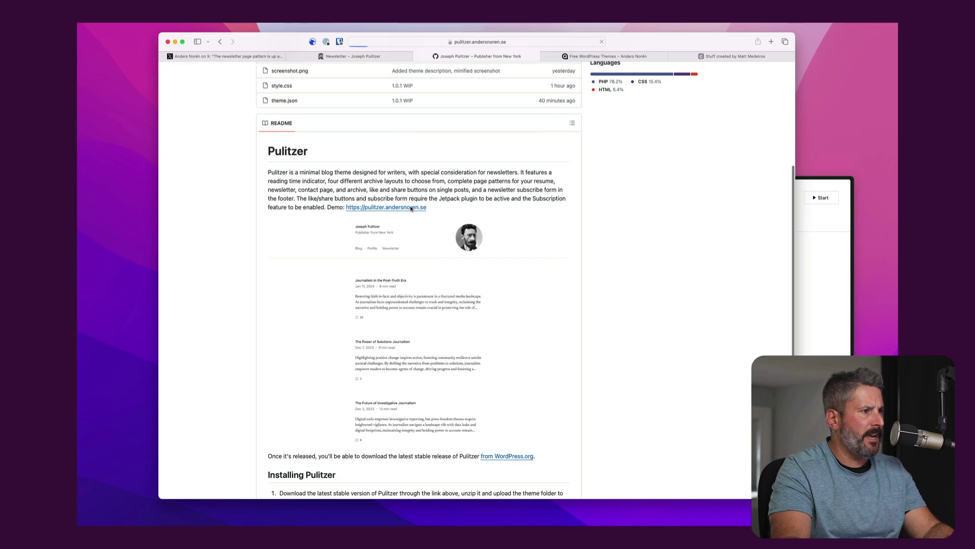
pyautogui.scroll(-4, 405, 305)
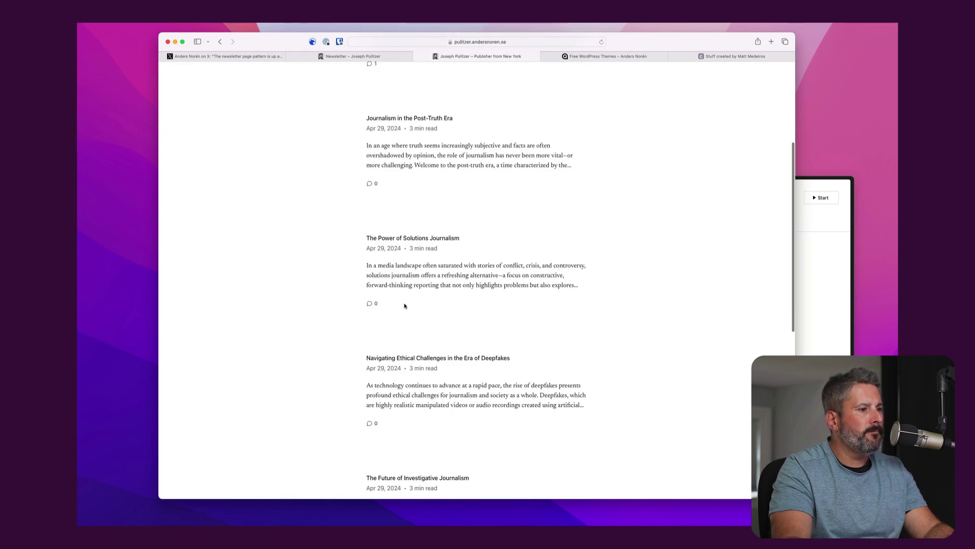
pyautogui.scroll(-8, 405, 305)
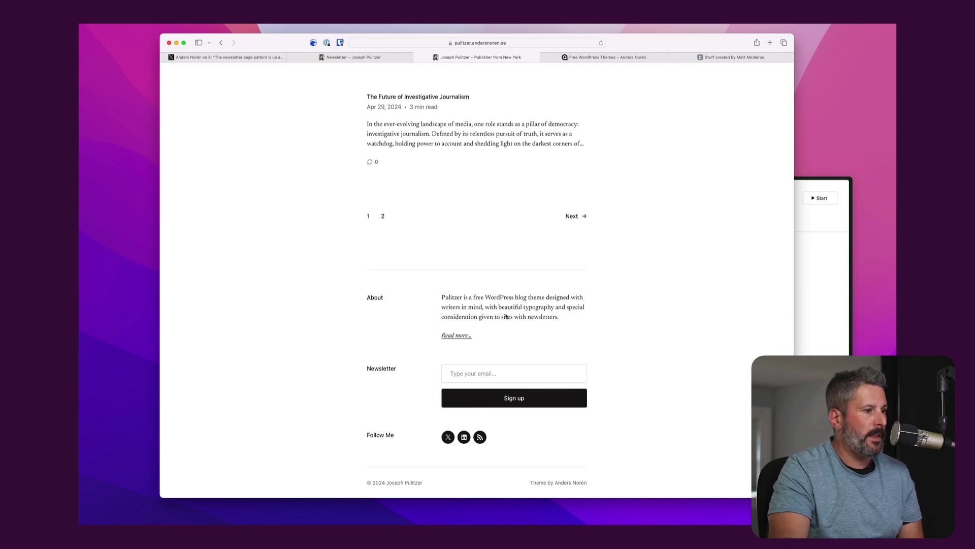
# Step: In Studio, add a new local site named Anders
pyautogui.click(803, 242)
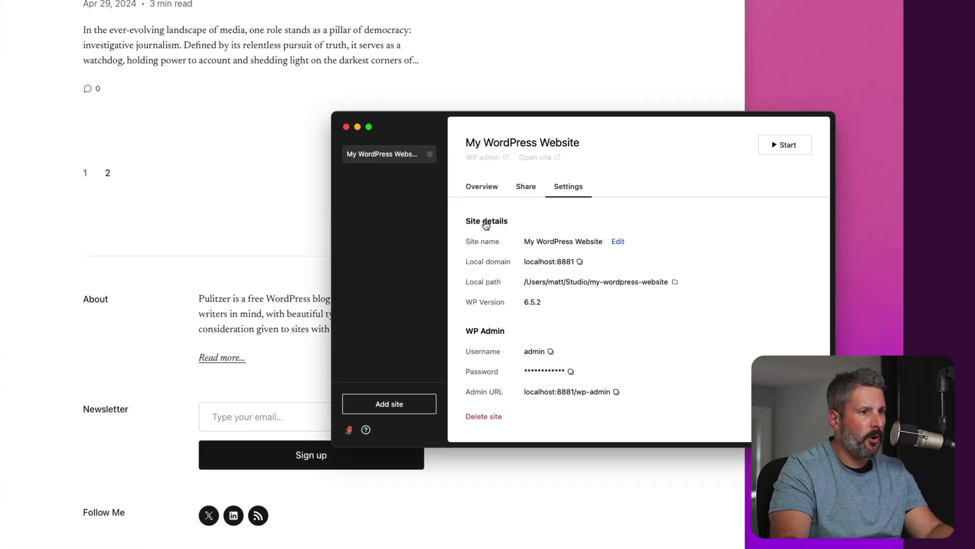
pyautogui.click(378, 408)
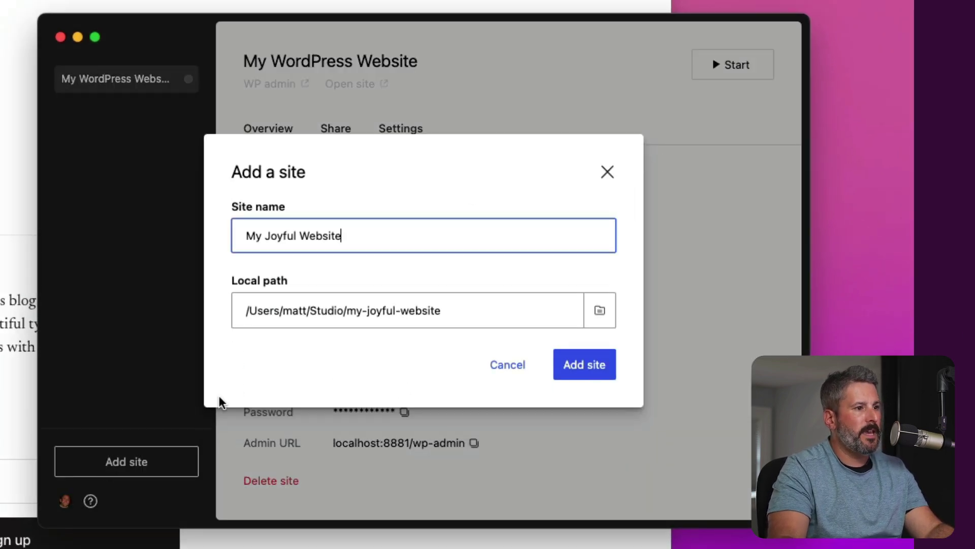
pyautogui.tripleClick(296, 219)
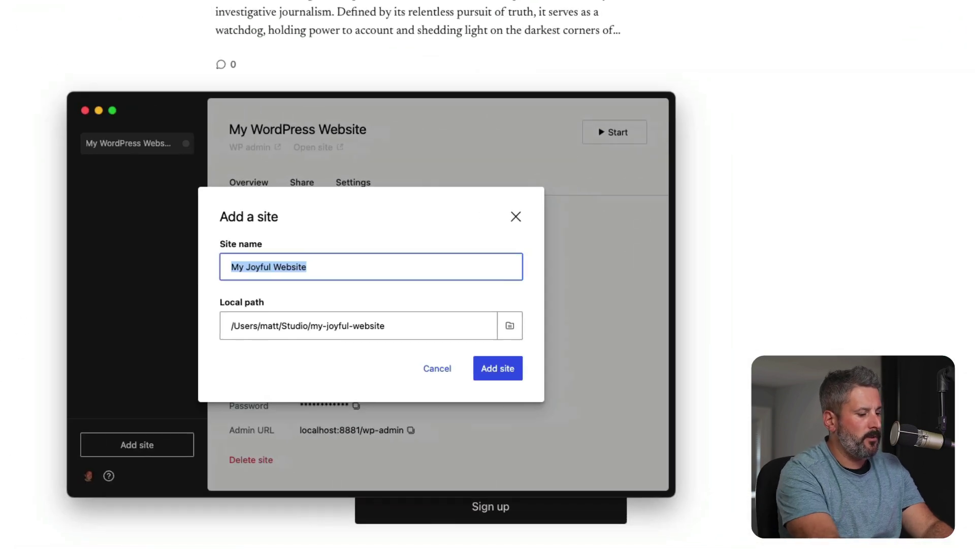
pyautogui.write('Anders')
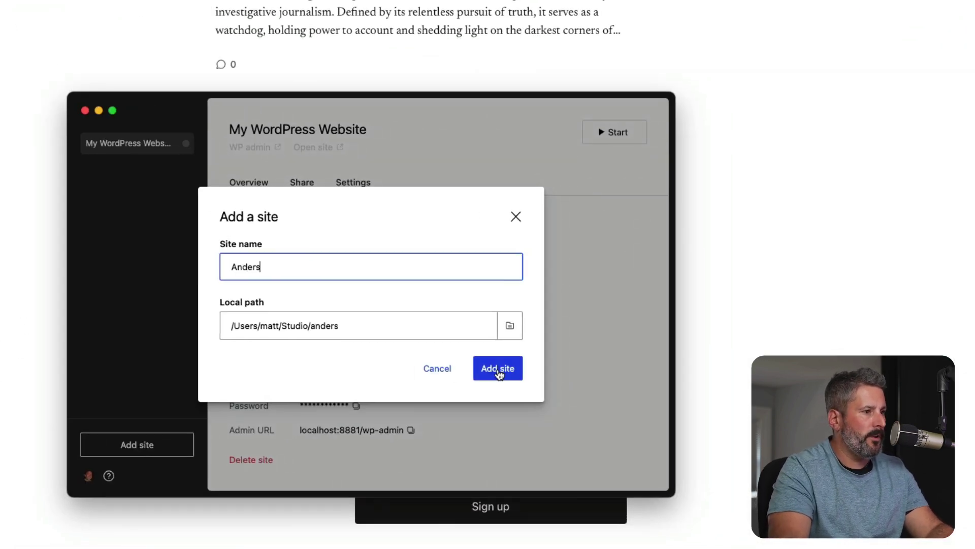
pyautogui.click(499, 373)
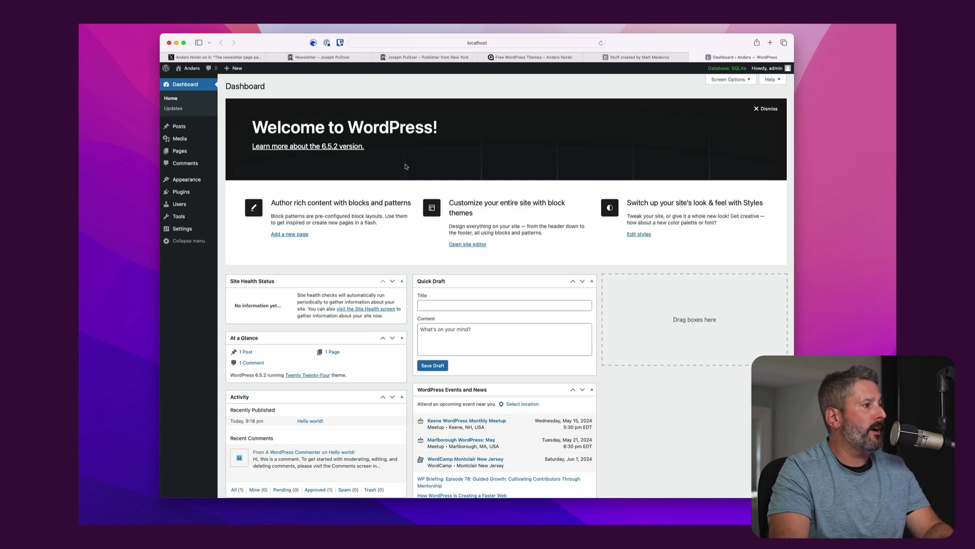
# Step: Check the new site's front end running Twenty Twenty-Four
pyautogui.moveTo(203, 180)
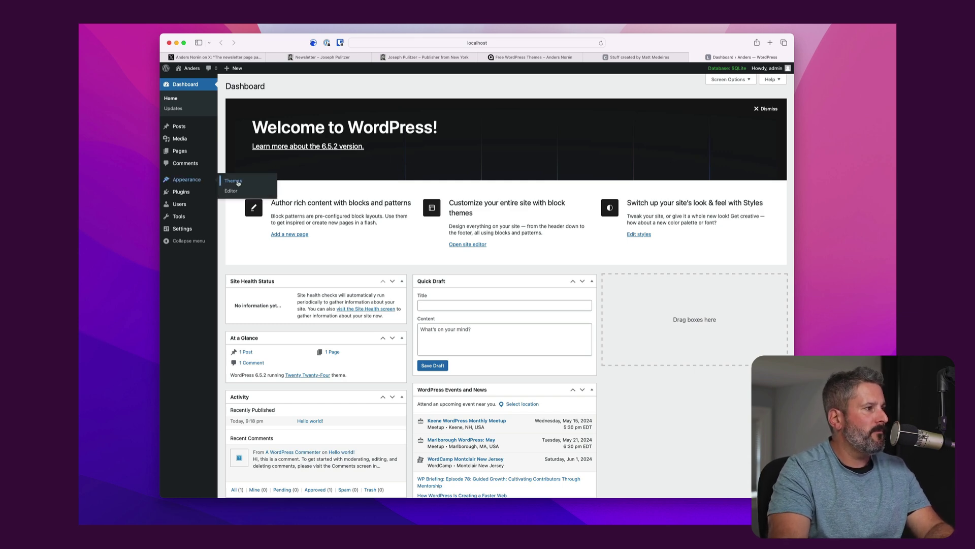
pyautogui.keyDown('super'); pyautogui.click(185, 83); pyautogui.keyUp('super')
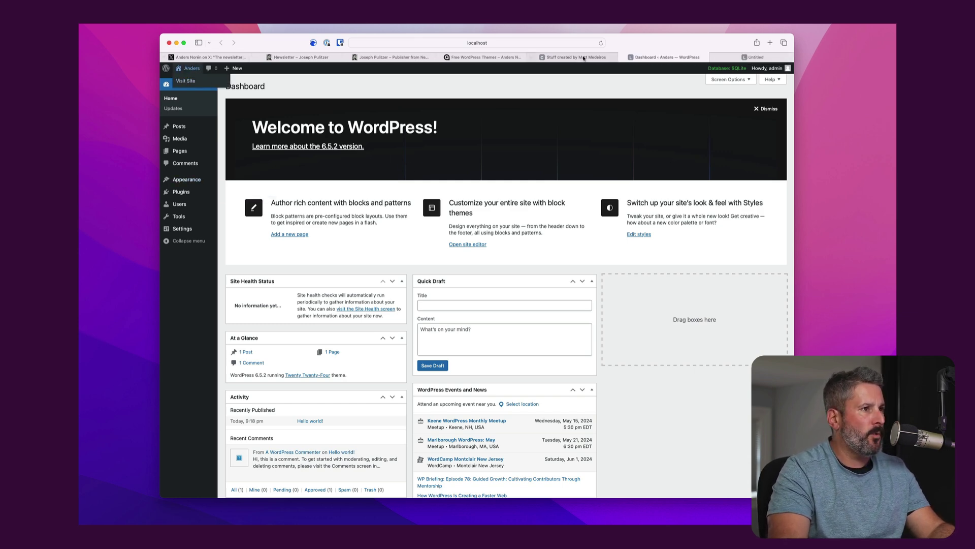
pyautogui.click(760, 58)
pyautogui.scroll(-10, 402, 307)
pyautogui.scroll(5, 408, 307)
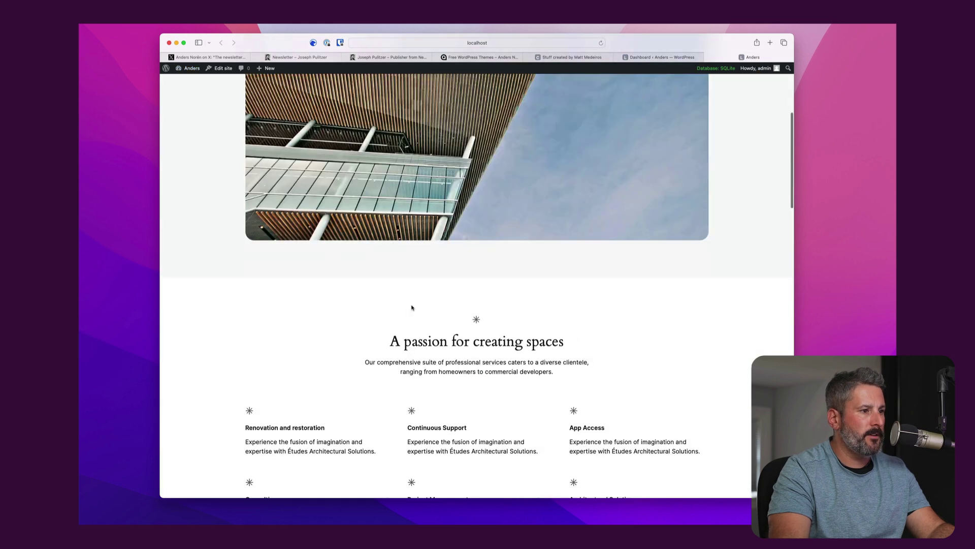
pyautogui.scroll(5, 411, 307)
# Step: Go to Appearance > Themes in the dashboard
pyautogui.click(654, 58)
pyautogui.moveTo(188, 179)
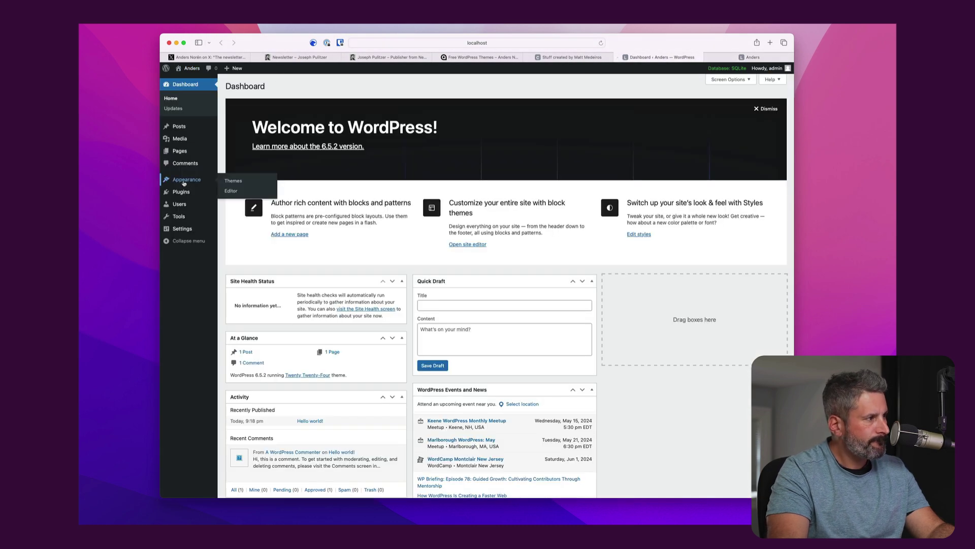
pyautogui.click(236, 181)
# Step: Upload pulitzer-main.zip as a new theme, install it and activate Pulitzer
pyautogui.click(302, 86)
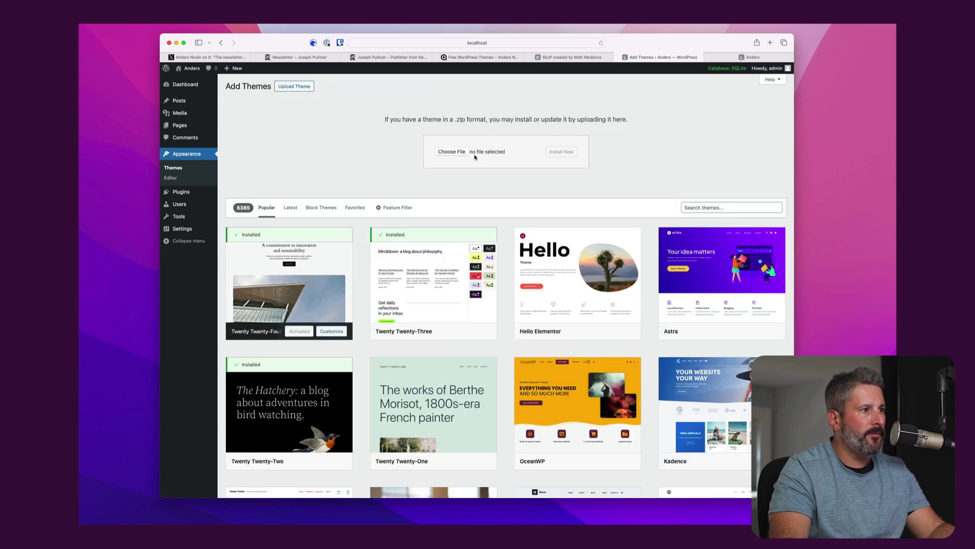
pyautogui.click(452, 152)
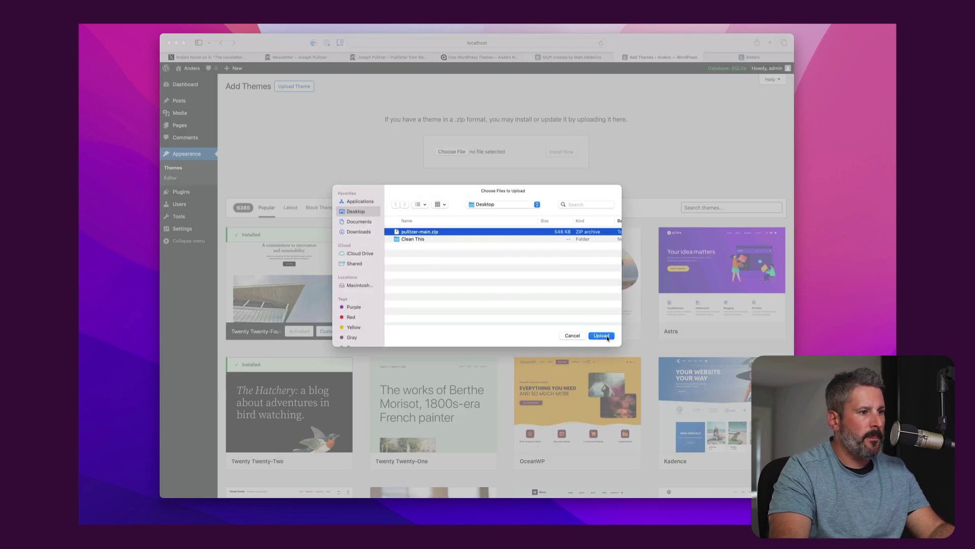
pyautogui.click(601, 336)
pyautogui.click(563, 152)
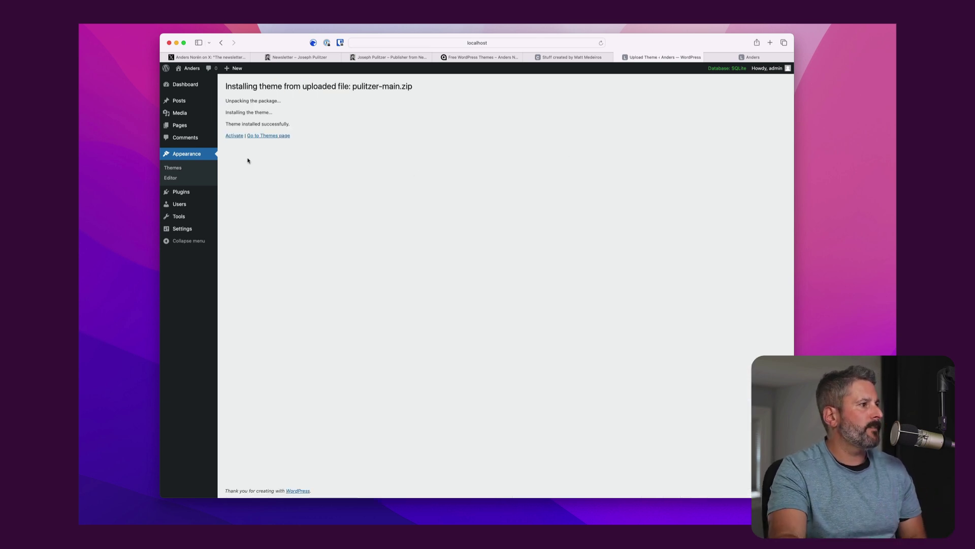
pyautogui.click(234, 136)
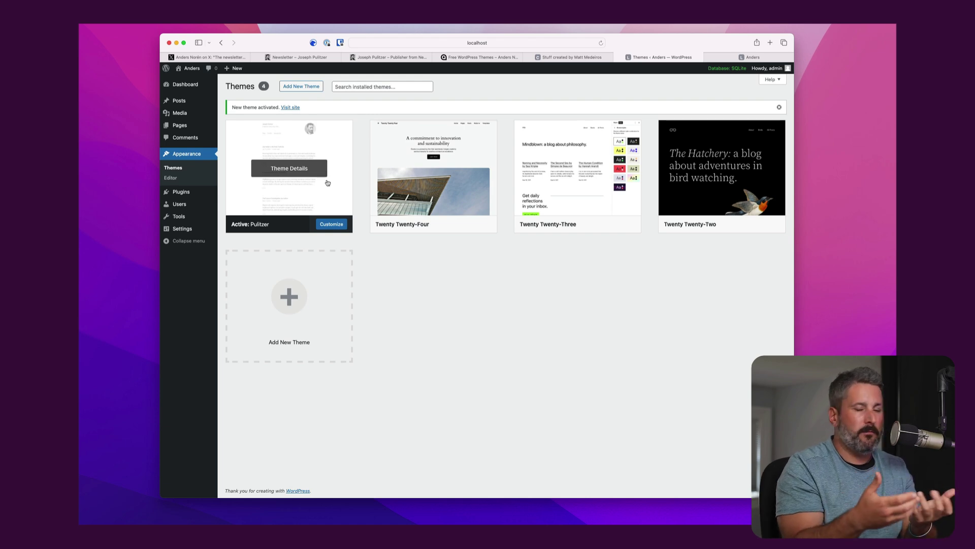
# Step: Visit the site and open the Hello world! post in the Pulitzer design
pyautogui.click(291, 108)
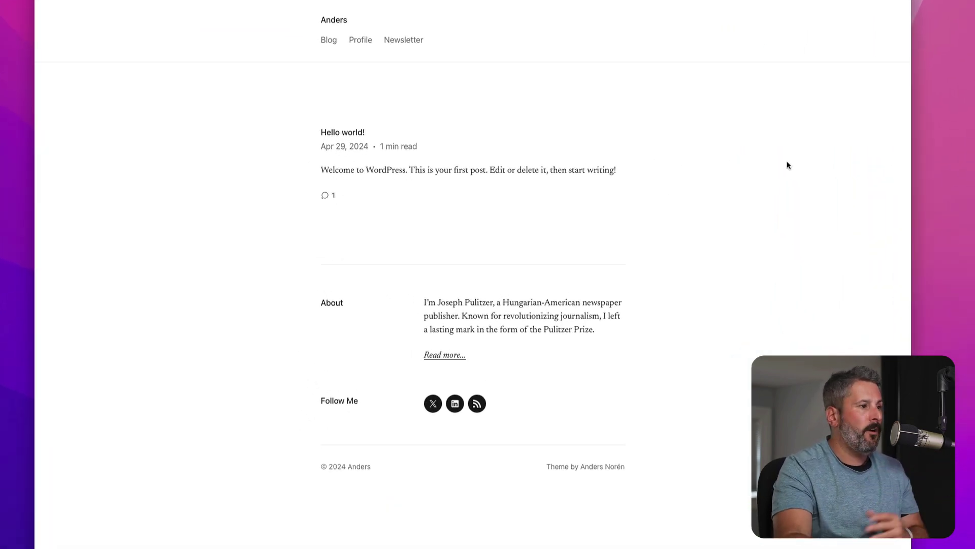
pyautogui.click(346, 134)
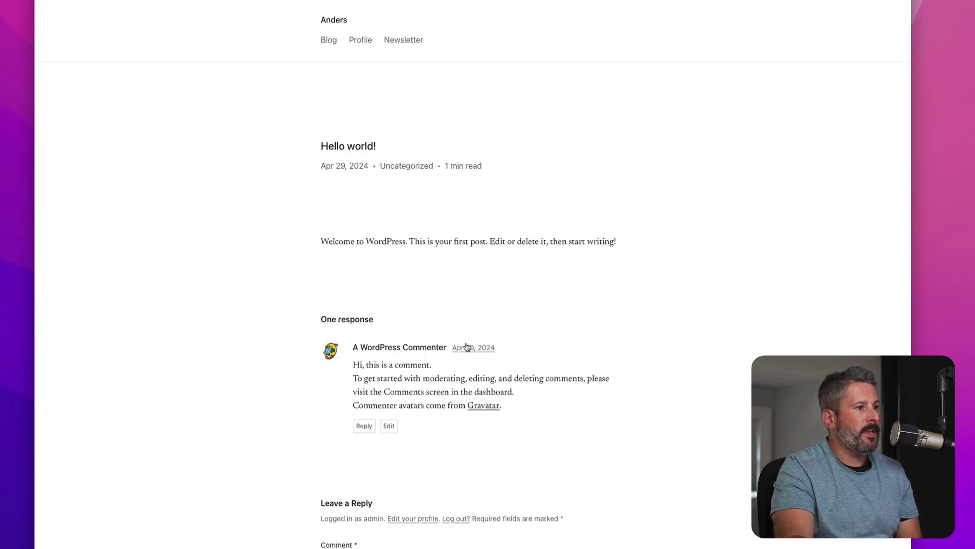
pyautogui.scroll(-1, 457, 344)
pyautogui.scroll(-8, 457, 343)
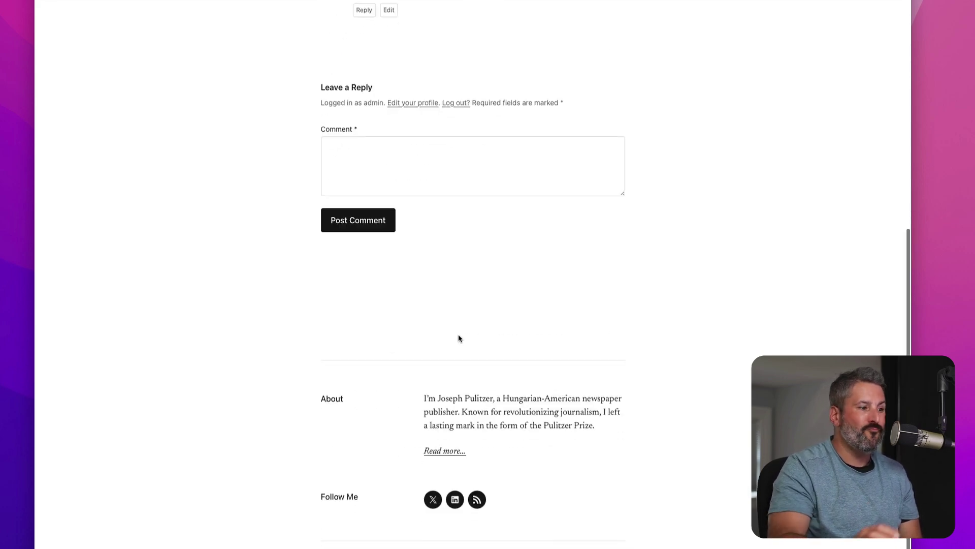
pyautogui.scroll(8, 459, 335)
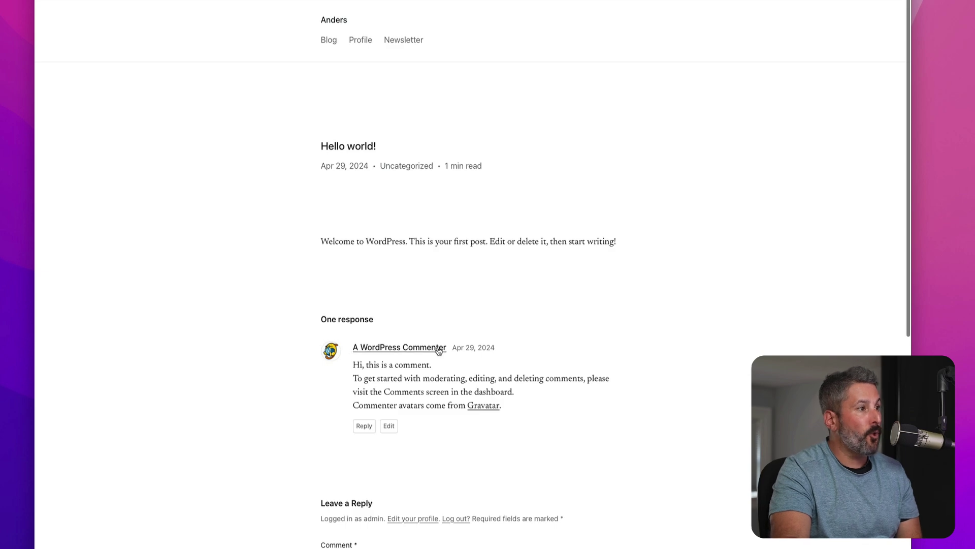
# Step: Open the Site Editor and review the Pulitzer site templates
pyautogui.click(81, 8)
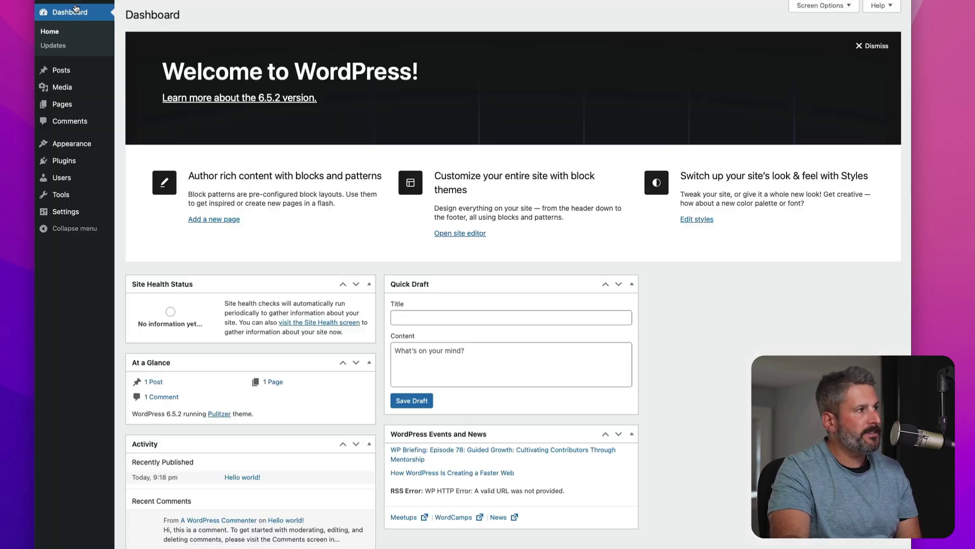
pyautogui.moveTo(71, 144)
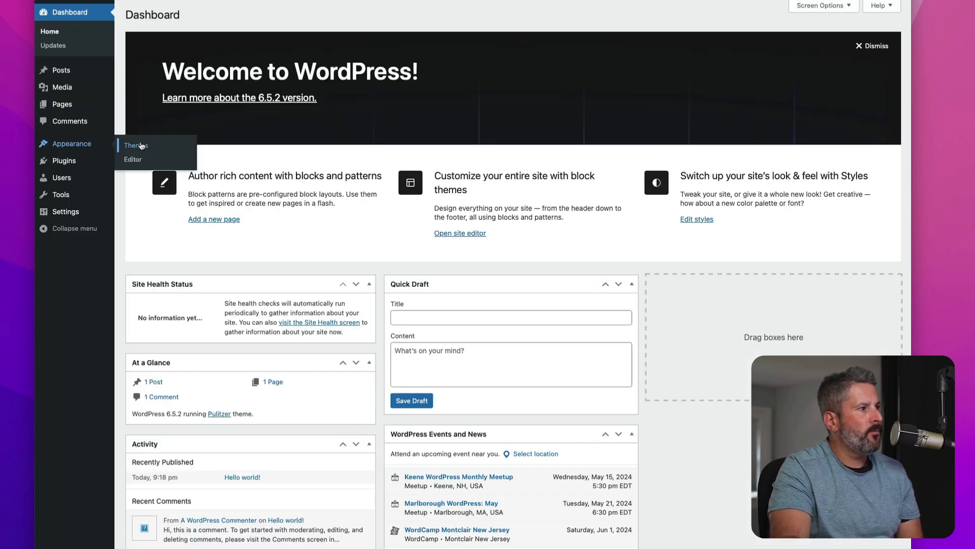
pyautogui.click(139, 165)
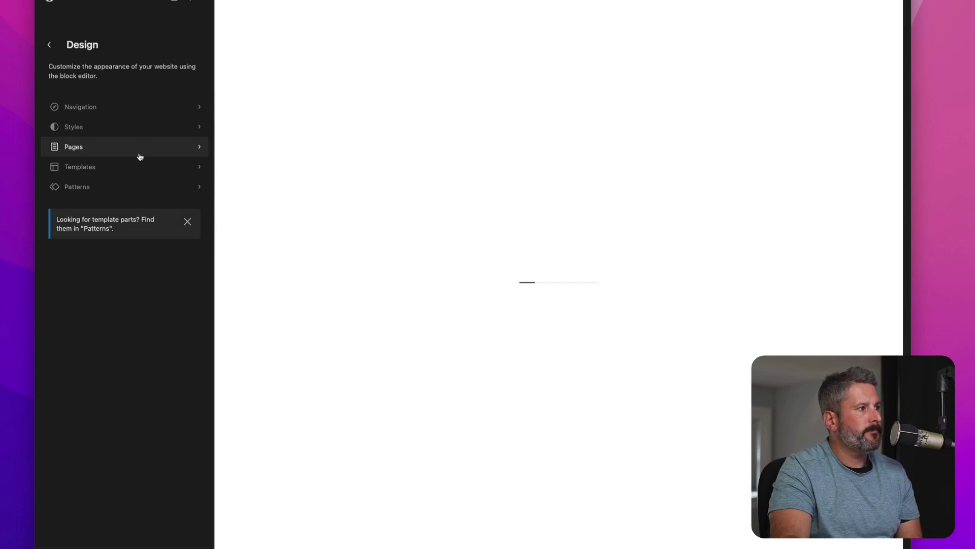
pyautogui.click(135, 167)
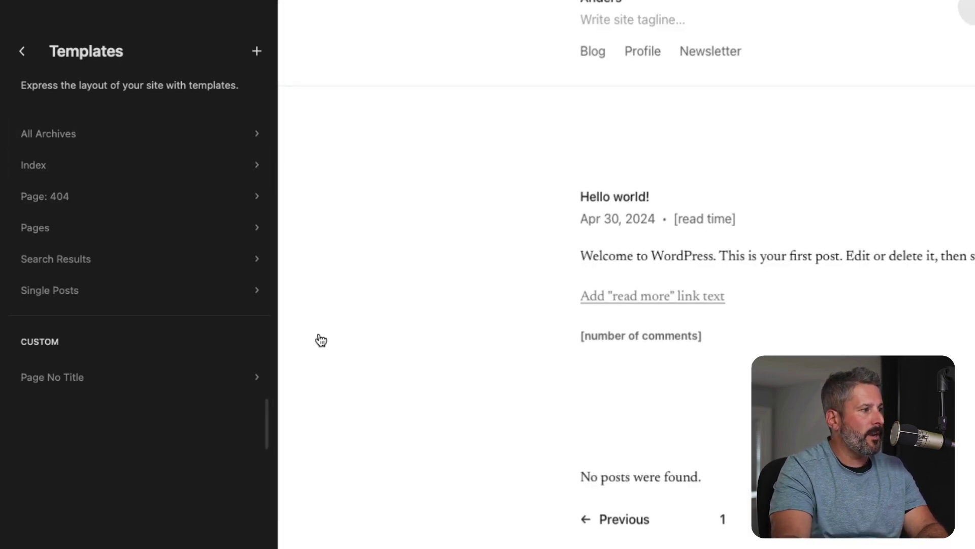
pyautogui.click(22, 53)
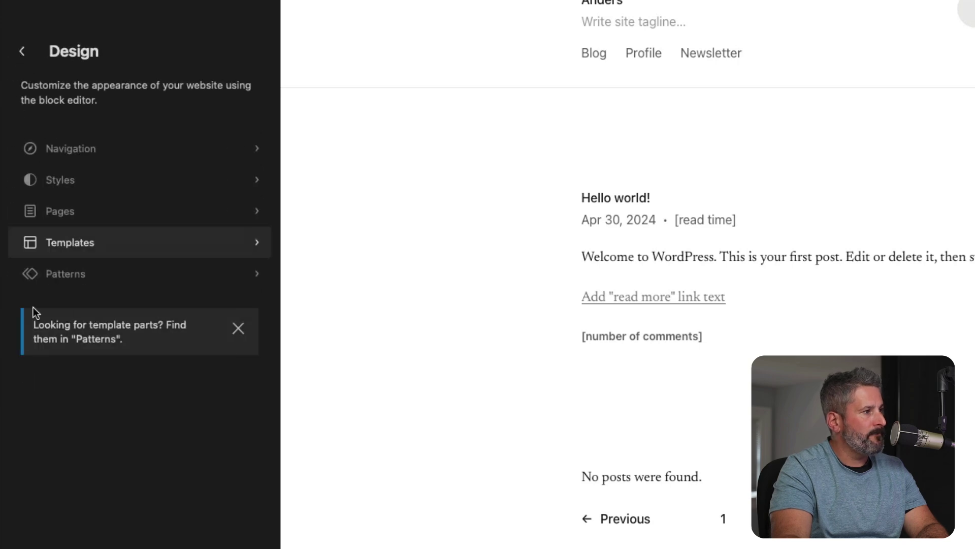
# Step: Browse the Pulitzer patterns and Pulitzer Page Layouts, then head back to the dashboard
pyautogui.click(80, 273)
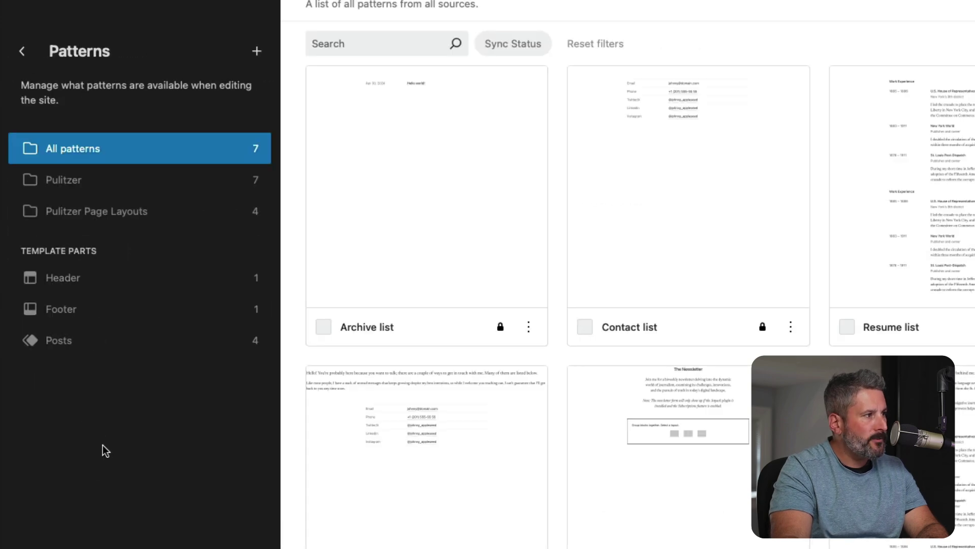
pyautogui.click(136, 186)
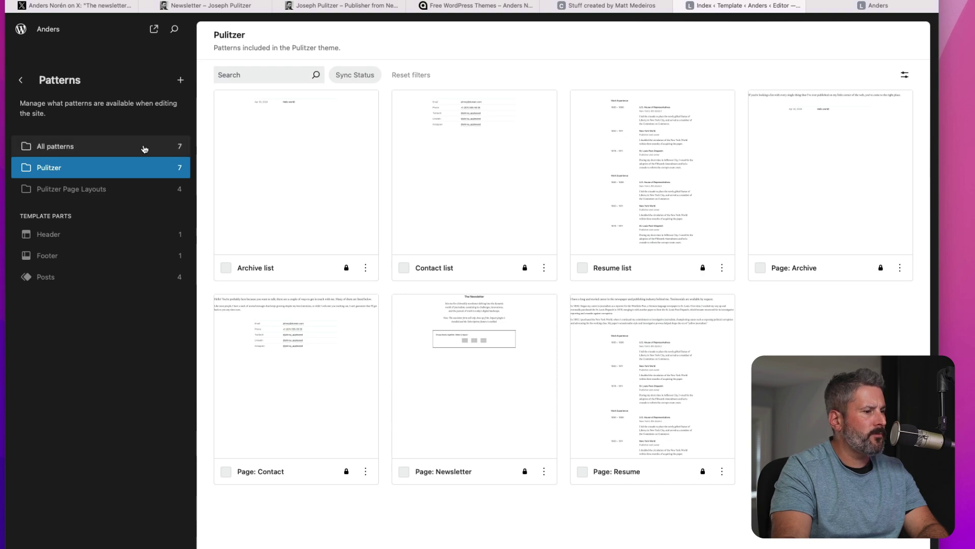
pyautogui.click(121, 191)
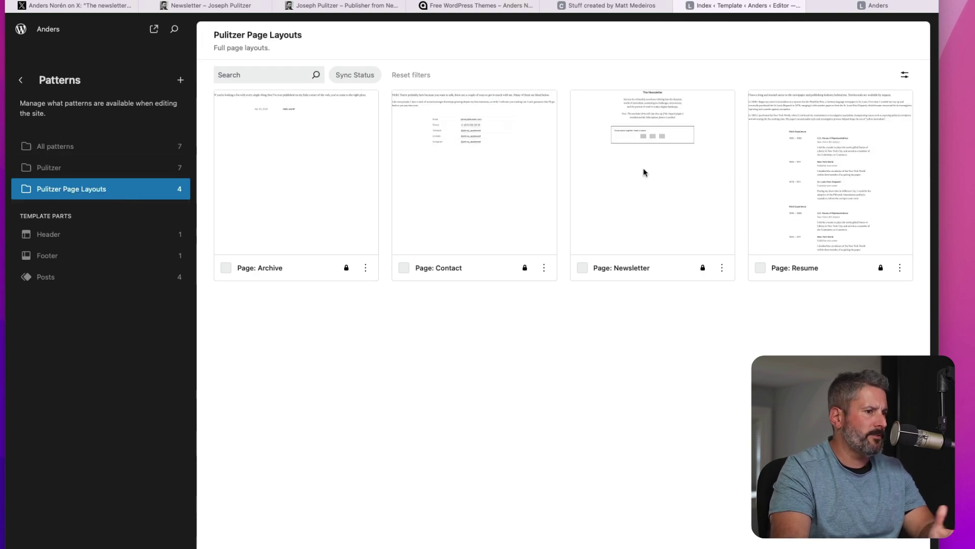
pyautogui.click(20, 31)
pyautogui.moveTo(41, 148)
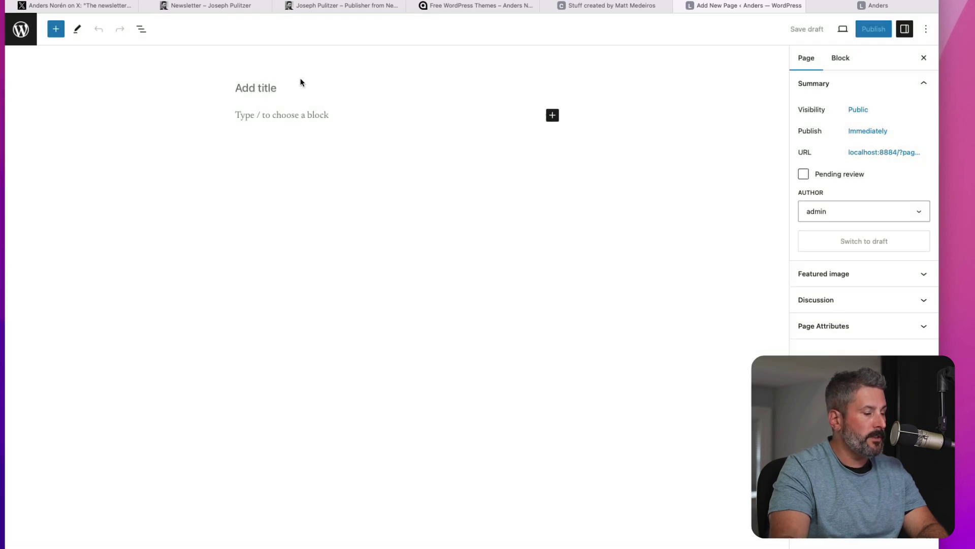
# Step: Title the page Newsletter and insert The Newsletter pattern from Pulitzer Page Layouts
pyautogui.write('Newsletter')
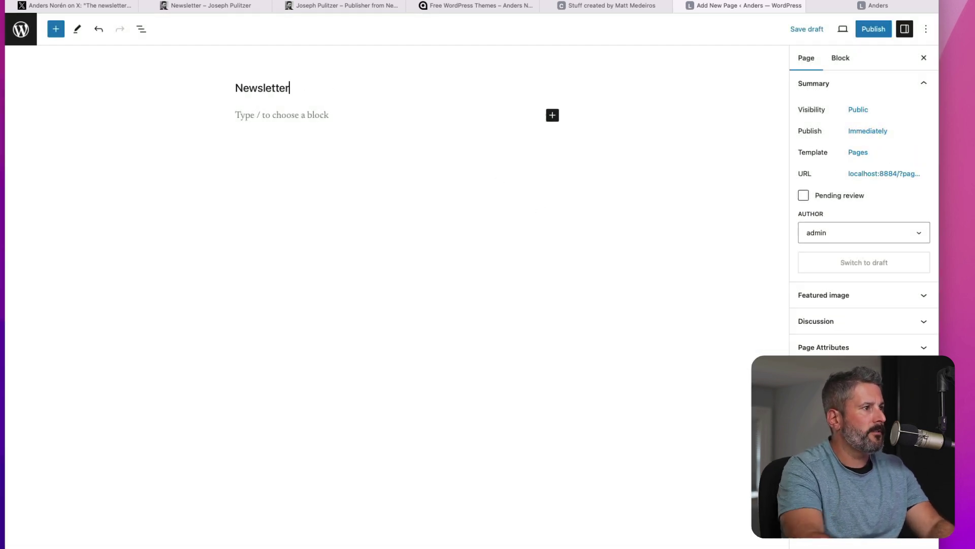
pyautogui.click(56, 29)
pyautogui.click(109, 90)
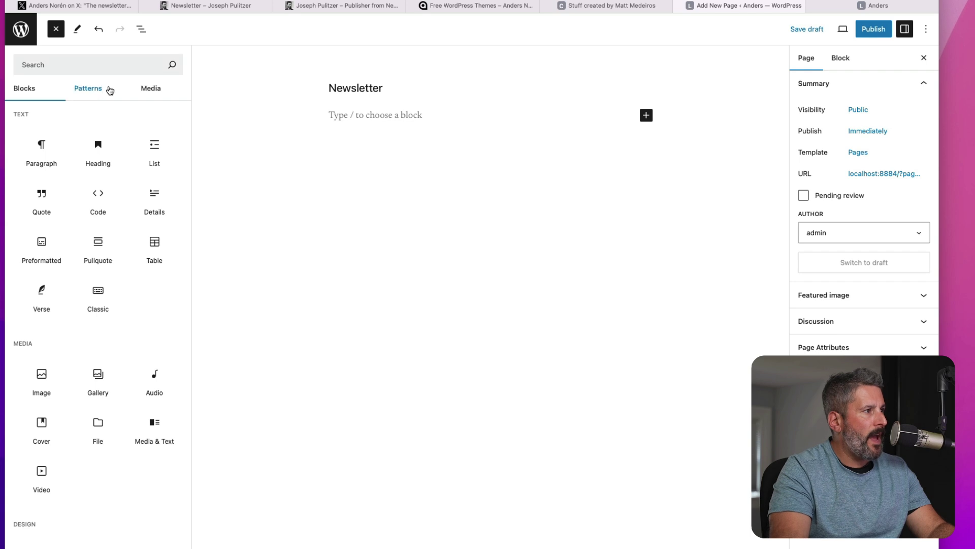
pyautogui.click(90, 337)
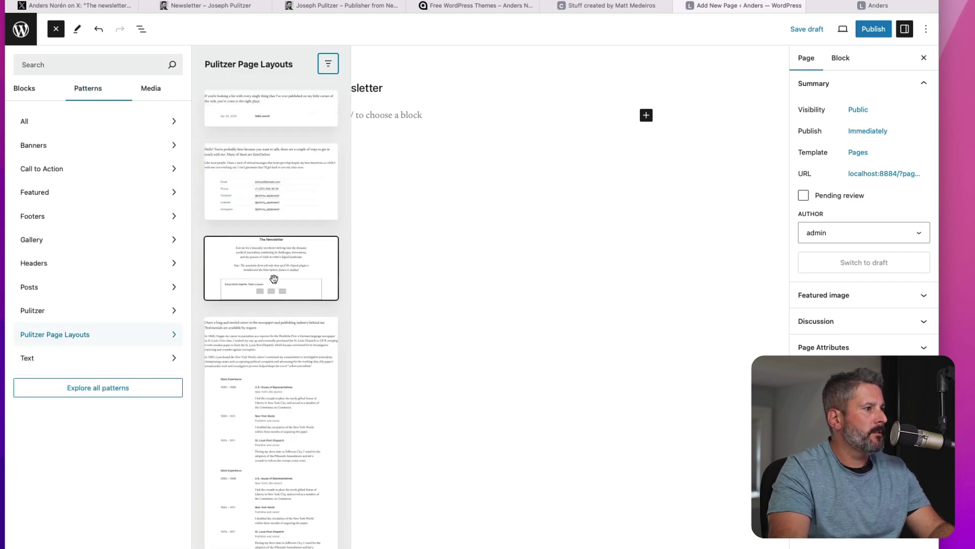
pyautogui.click(271, 269)
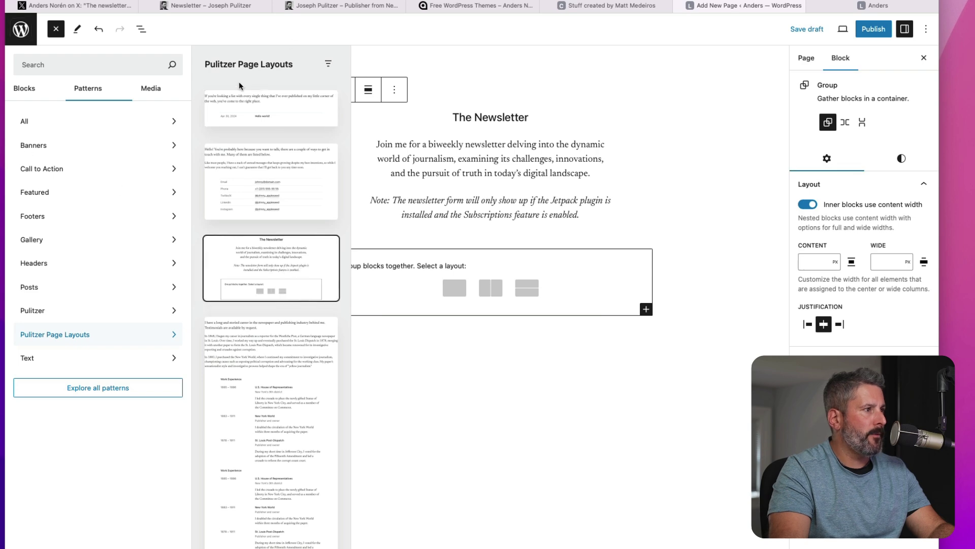
pyautogui.tripleClick(421, 199)
pyautogui.click(514, 215)
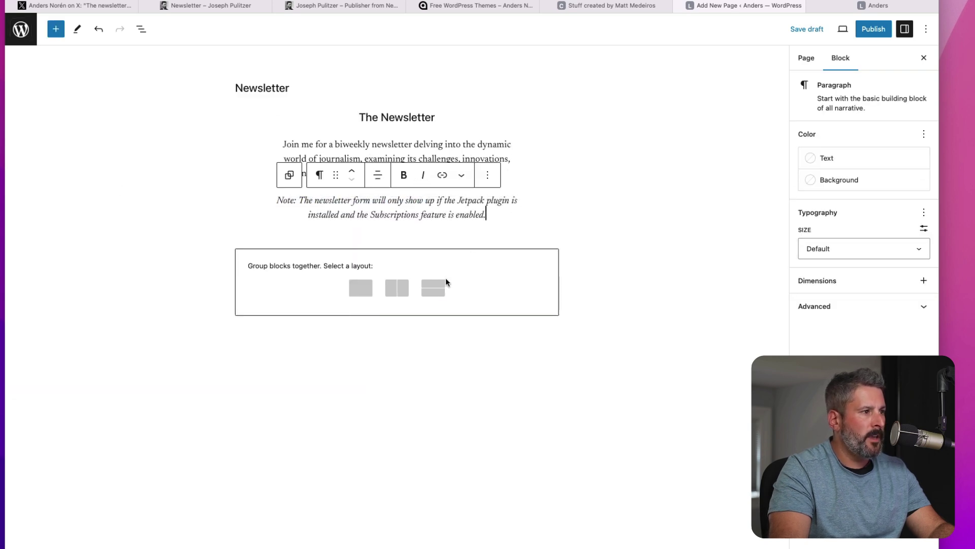
# Step: Make the placeholder a Group with the ConvertKit embed and turn on its HTML preview
pyautogui.click(361, 293)
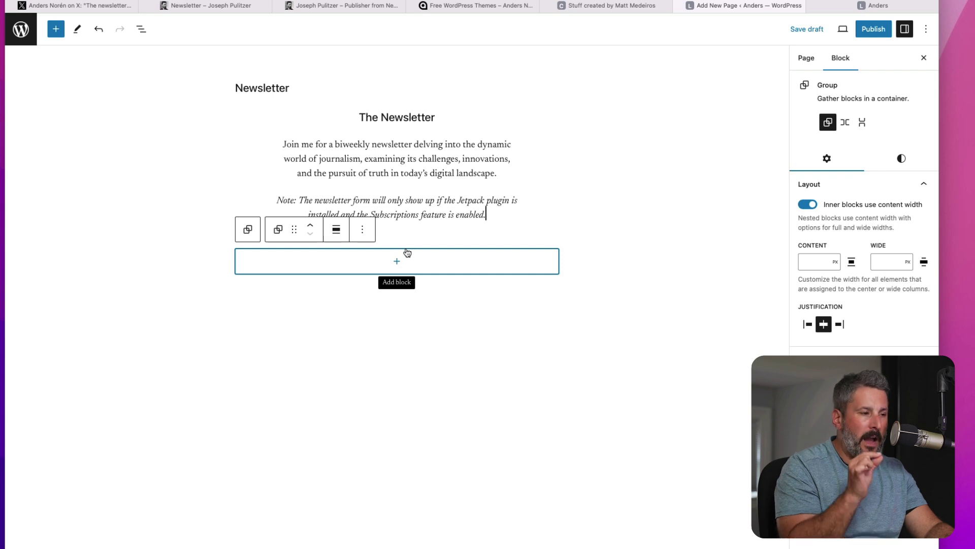
pyautogui.click(660, 294)
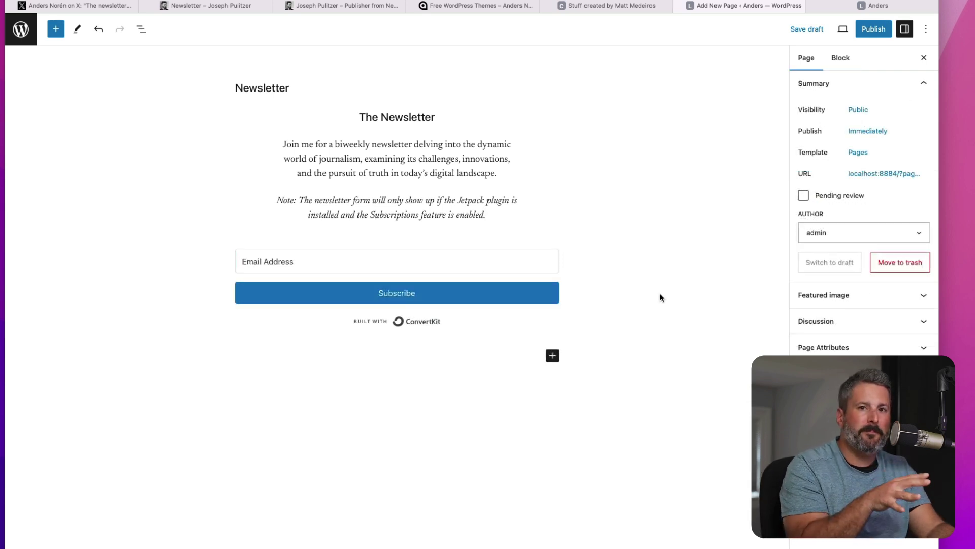
pyautogui.click(141, 29)
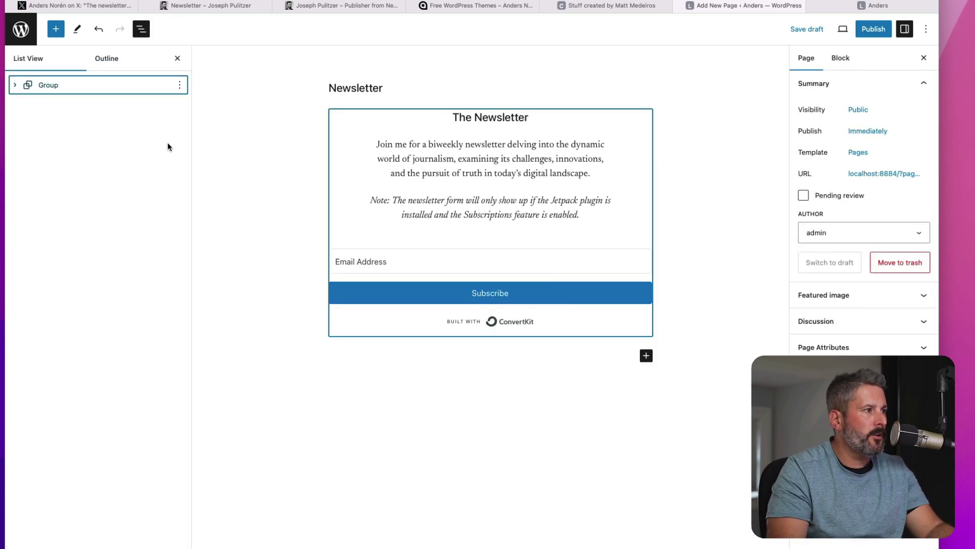
pyautogui.click(15, 85)
pyautogui.click(26, 124)
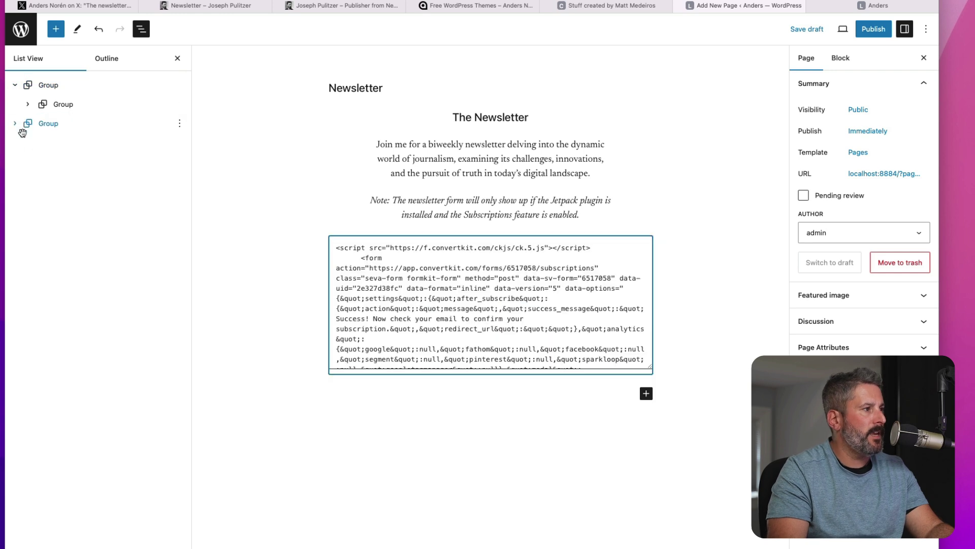
pyautogui.click(14, 123)
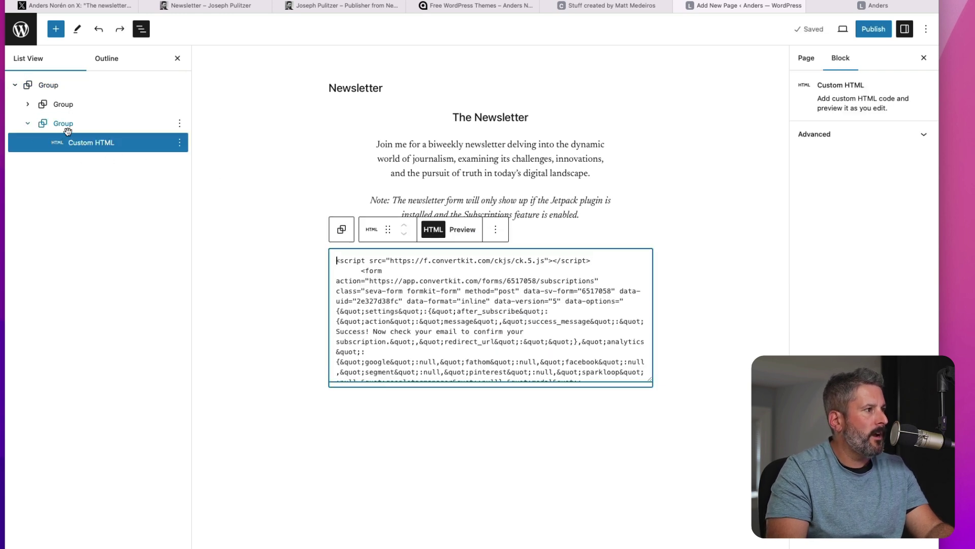
pyautogui.click(462, 230)
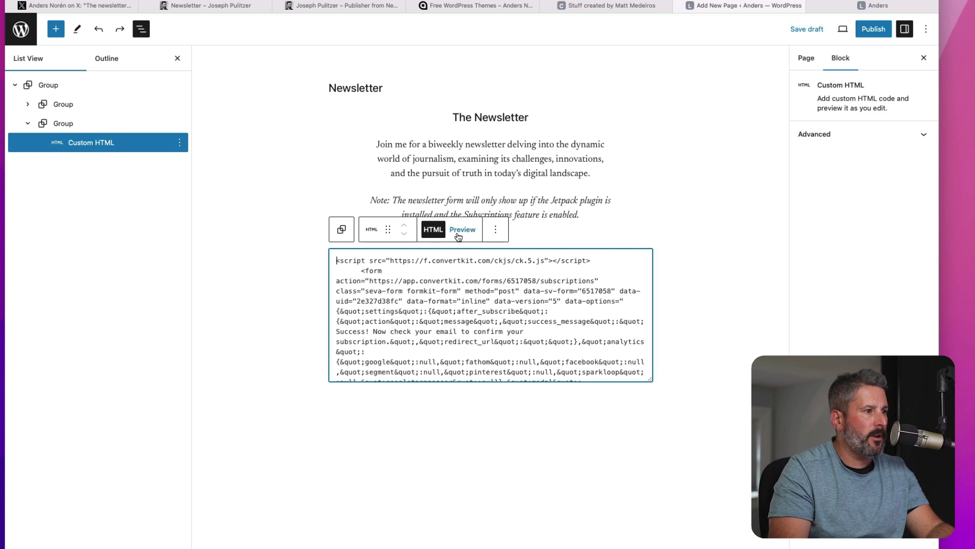
# Step: Preview the Newsletter page in a new tab to check the signup form
pyautogui.click(844, 31)
pyautogui.click(771, 121)
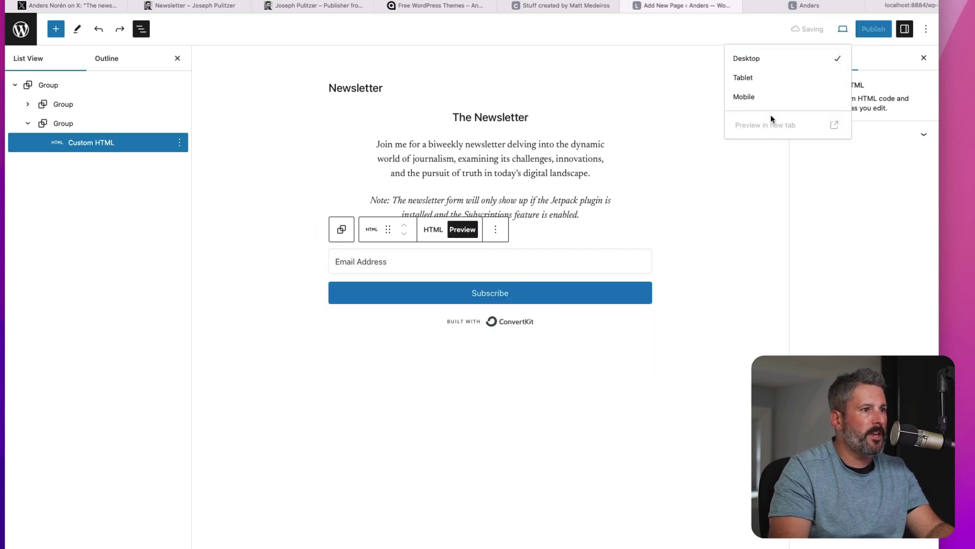
pyautogui.scroll(-1, 474, 321)
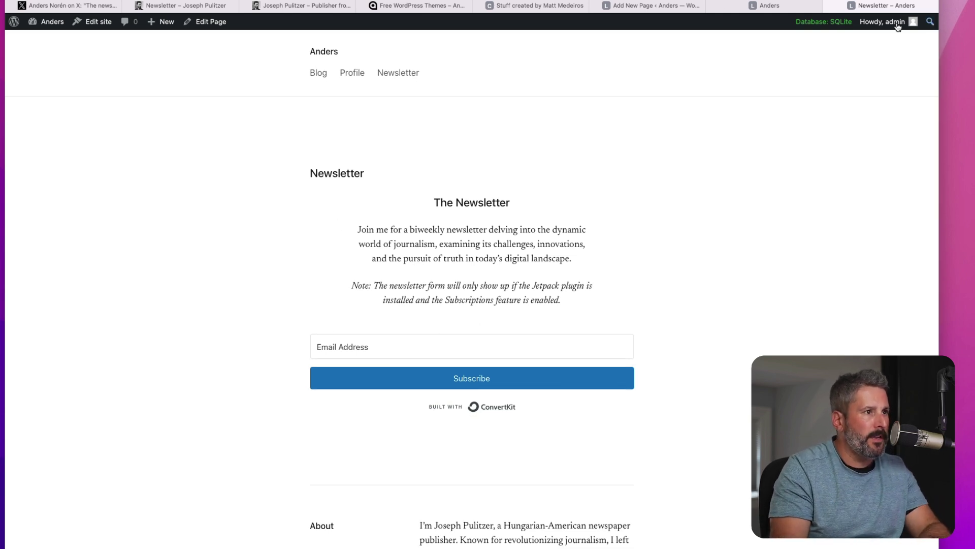
# Step: Close the outdated Anders homepage tab, leaving the live Newsletter page with its signup form
pyautogui.click(750, 7)
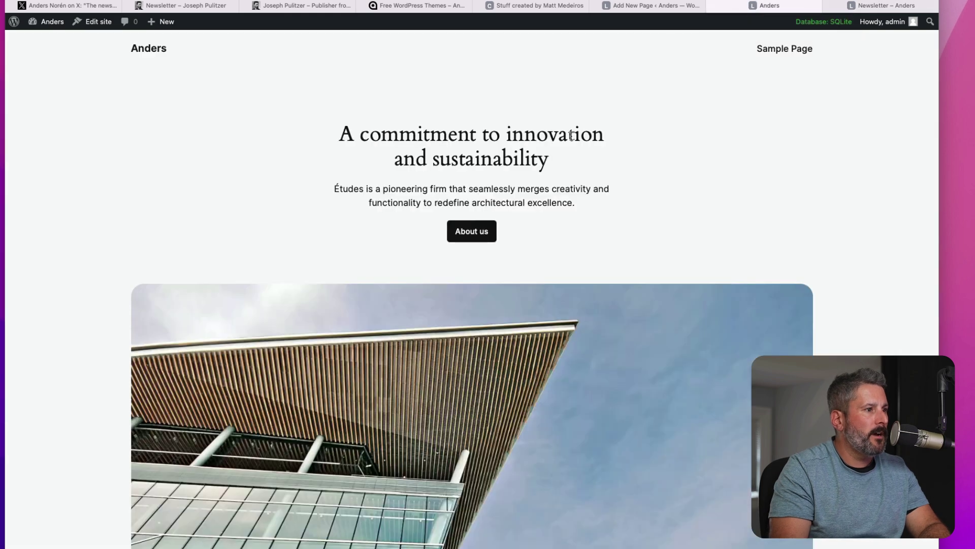
pyautogui.click(713, 5)
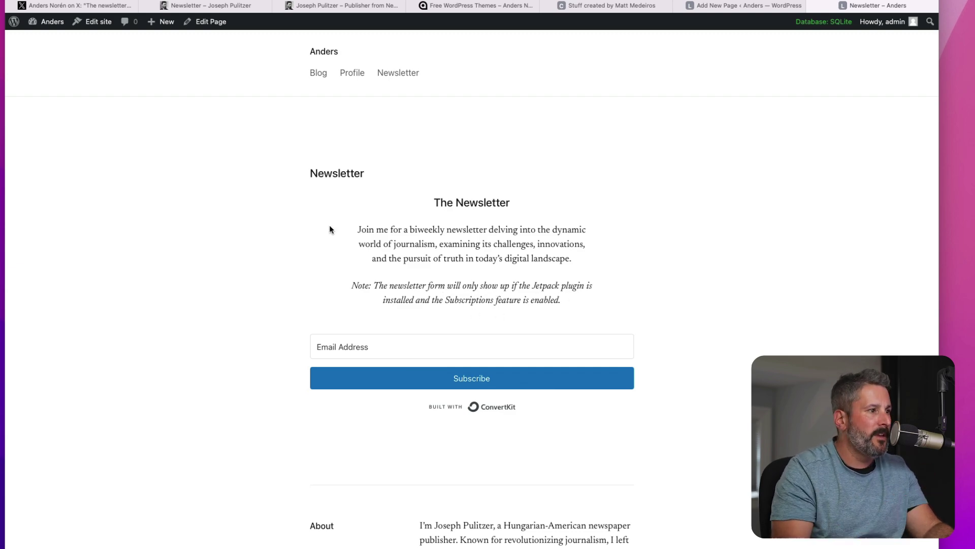
pyautogui.scroll(-2, 470, 335)
pyautogui.scroll(2, 470, 337)
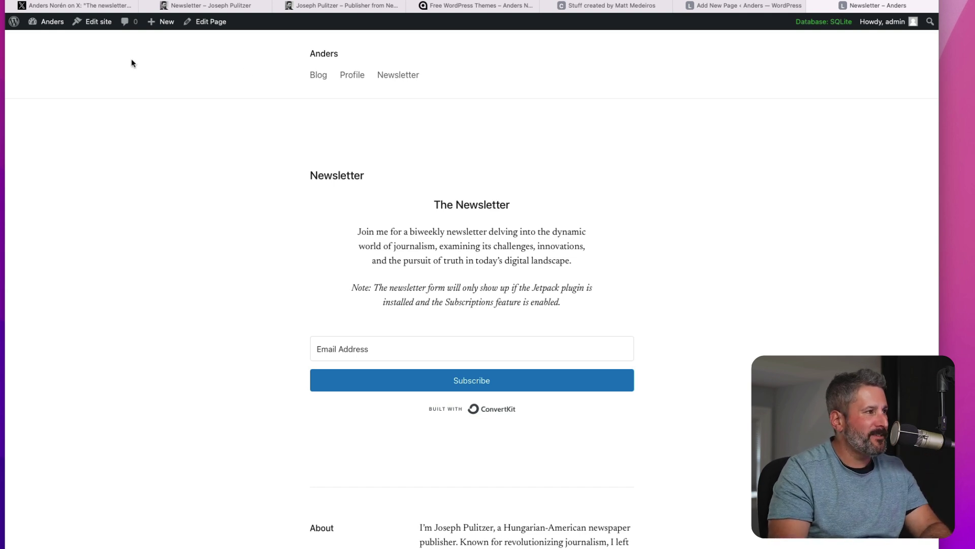
# Step: Open the Single Posts template via Dashboard > Appearance > Editor > Templates and scroll its preview
pyautogui.moveTo(51, 21)
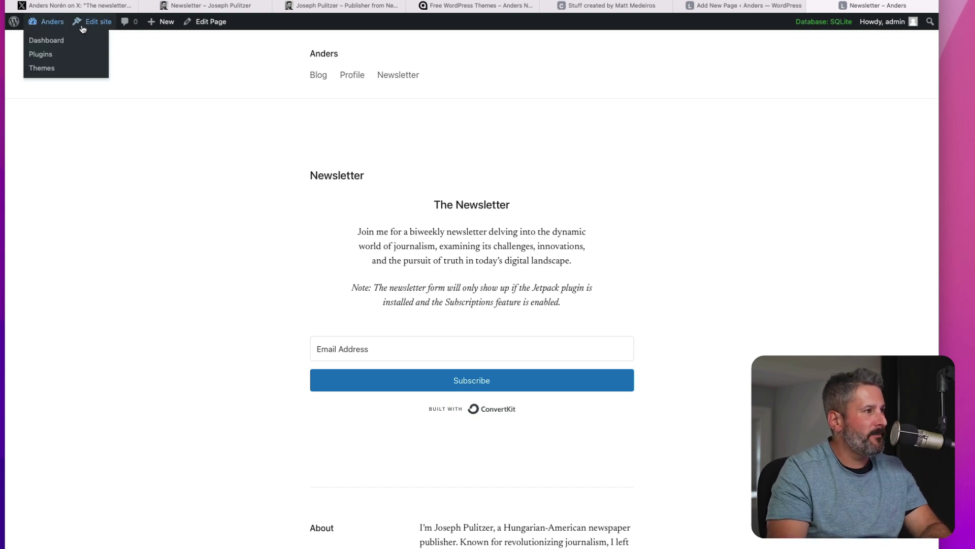
pyautogui.click(51, 44)
pyautogui.moveTo(59, 188)
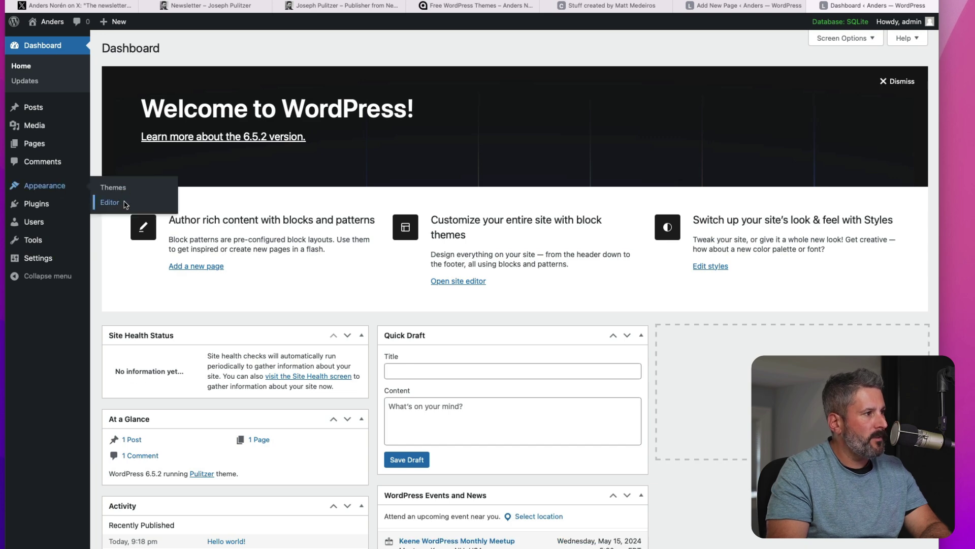
pyautogui.click(110, 203)
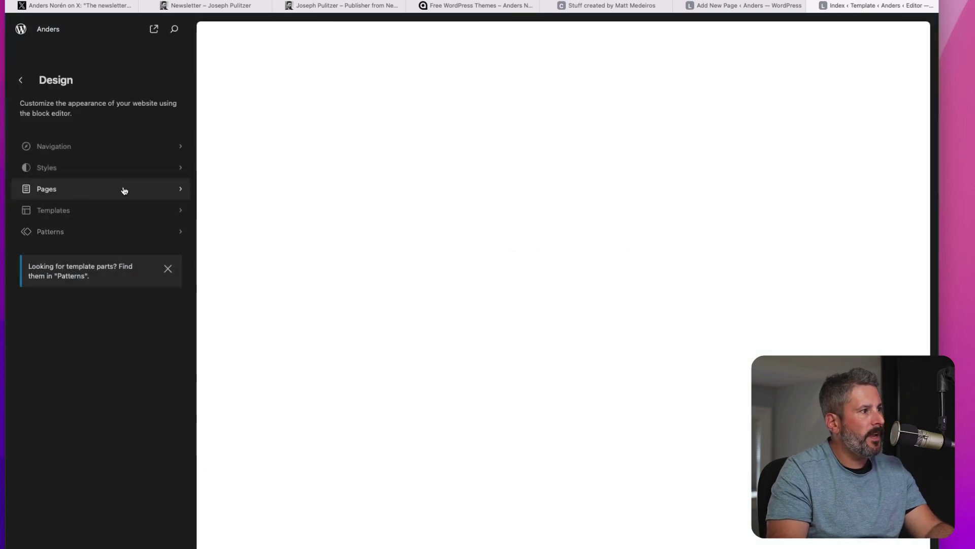
pyautogui.click(92, 218)
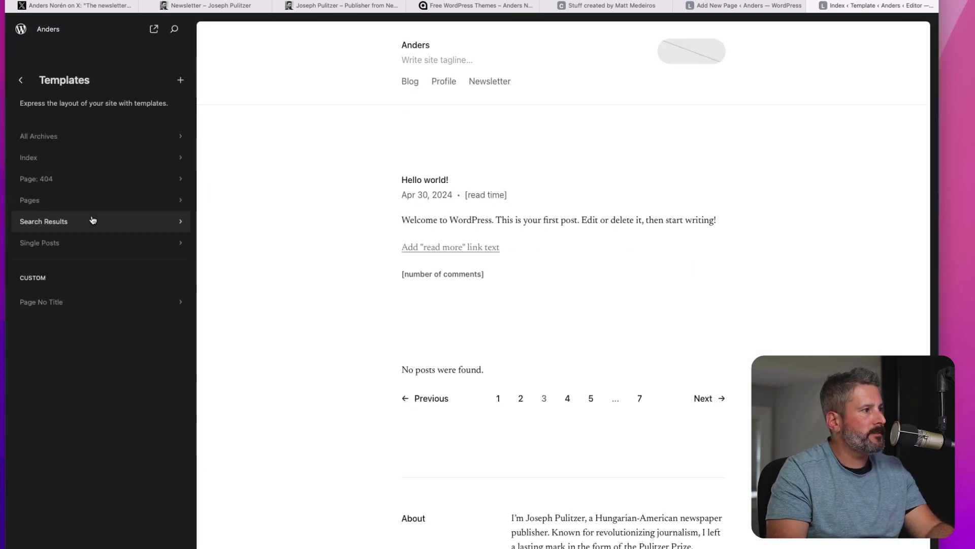
pyautogui.click(108, 244)
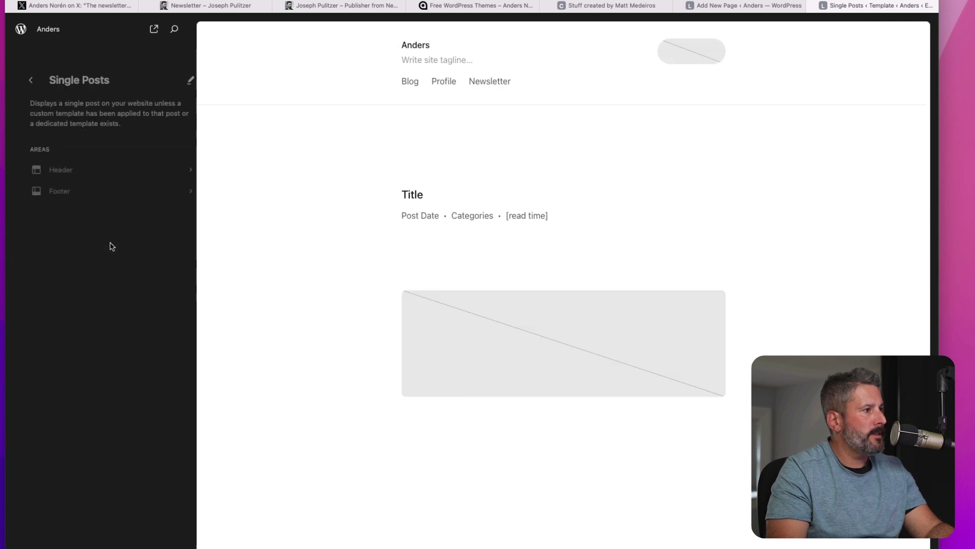
pyautogui.scroll(-20, 433, 361)
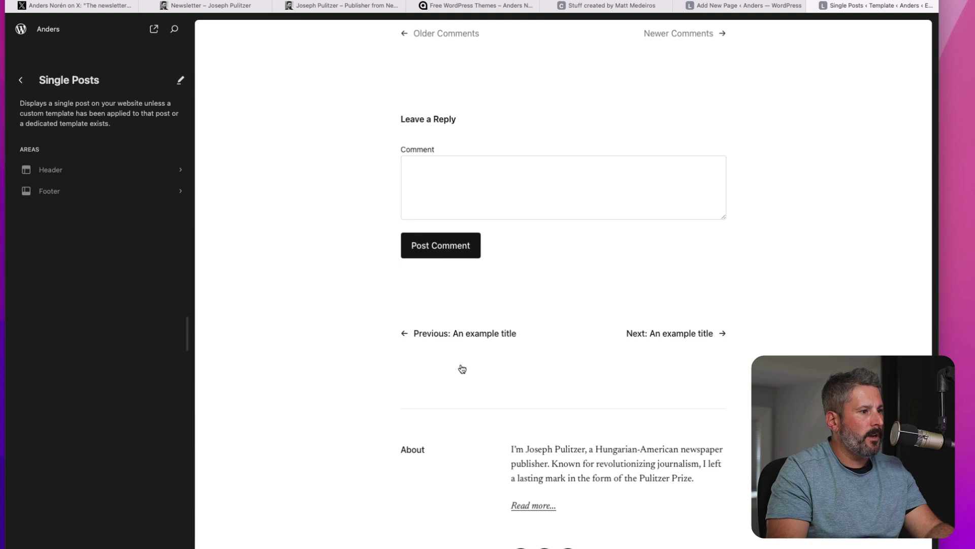
# Step: Start editing the Single Posts template and insert a Custom HTML block from the block library
pyautogui.click(511, 381)
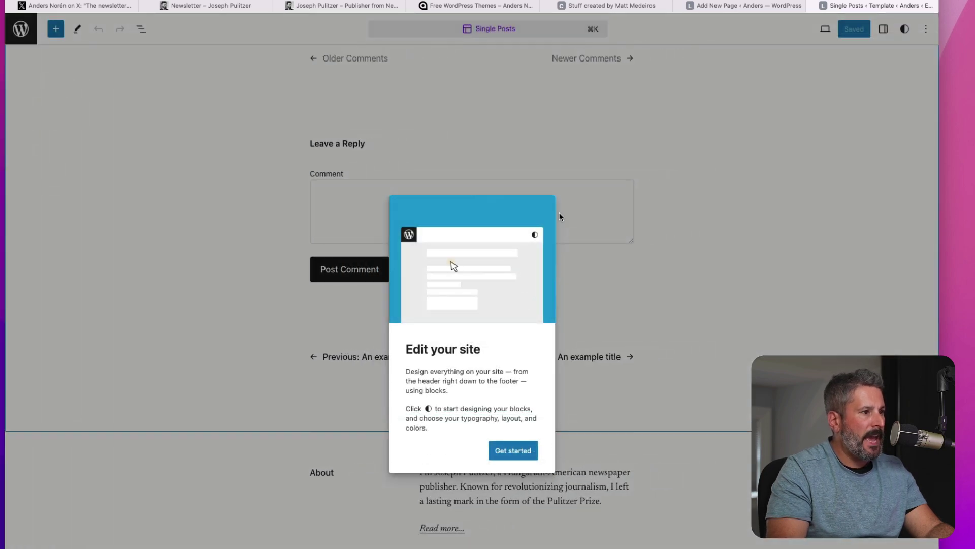
pyautogui.click(510, 424)
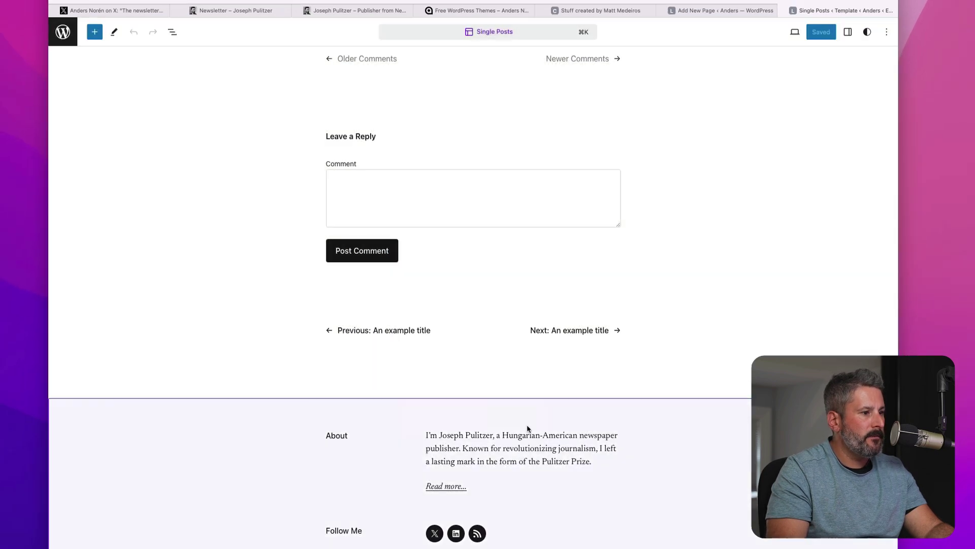
pyautogui.scroll(-2, 481, 441)
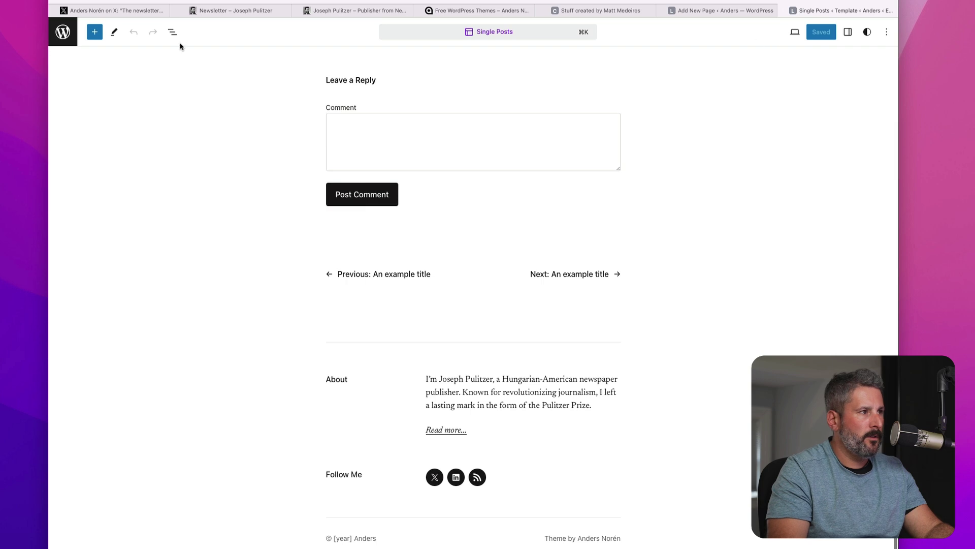
pyautogui.click(91, 31)
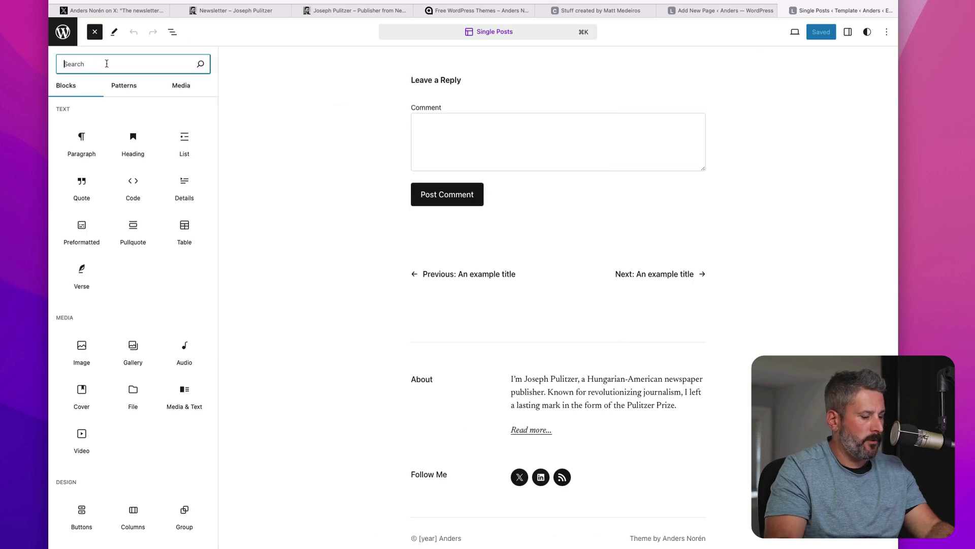
pyautogui.write('htm')
pyautogui.click(81, 120)
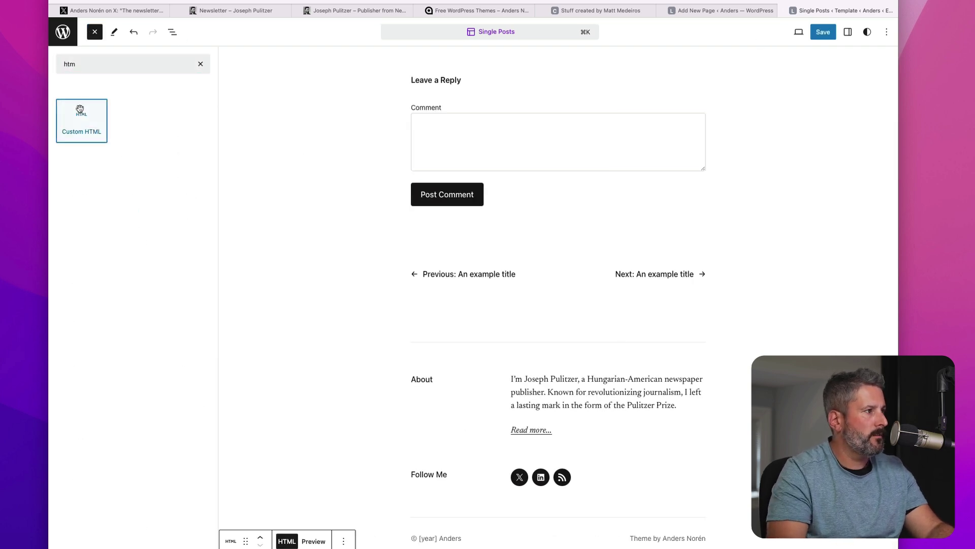
# Step: Expand the footer groups and columns in List View and drag Custom HTML beneath Follow Me
pyautogui.click(172, 32)
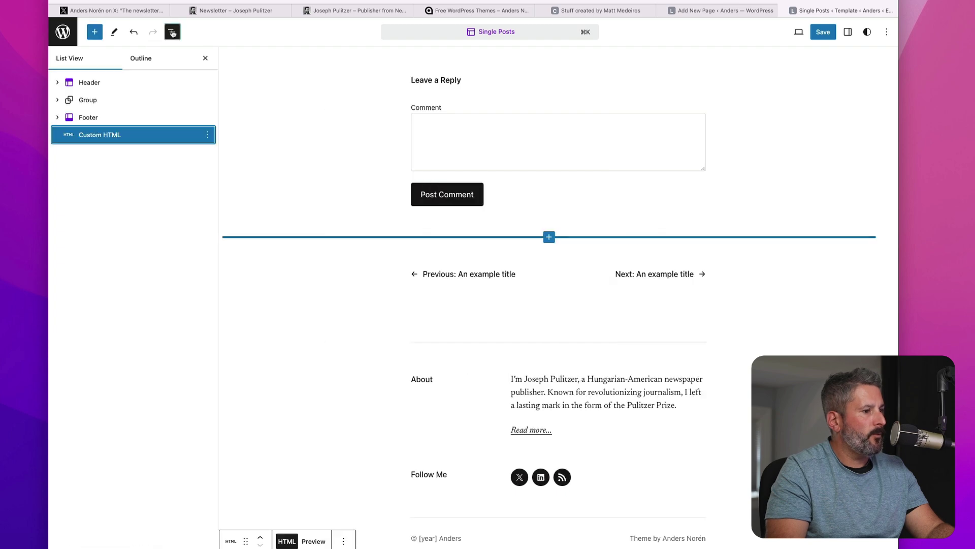
pyautogui.click(57, 100)
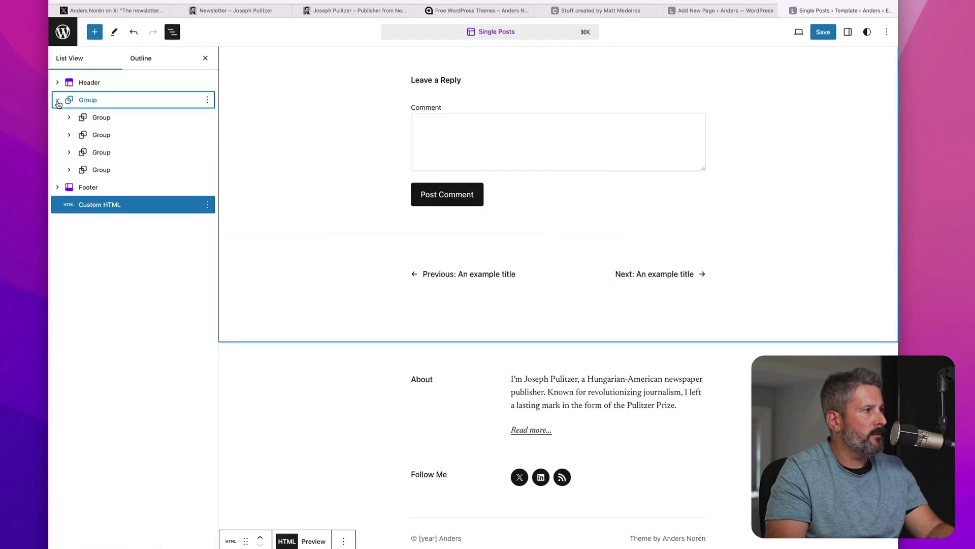
pyautogui.click(70, 170)
pyautogui.click(83, 187)
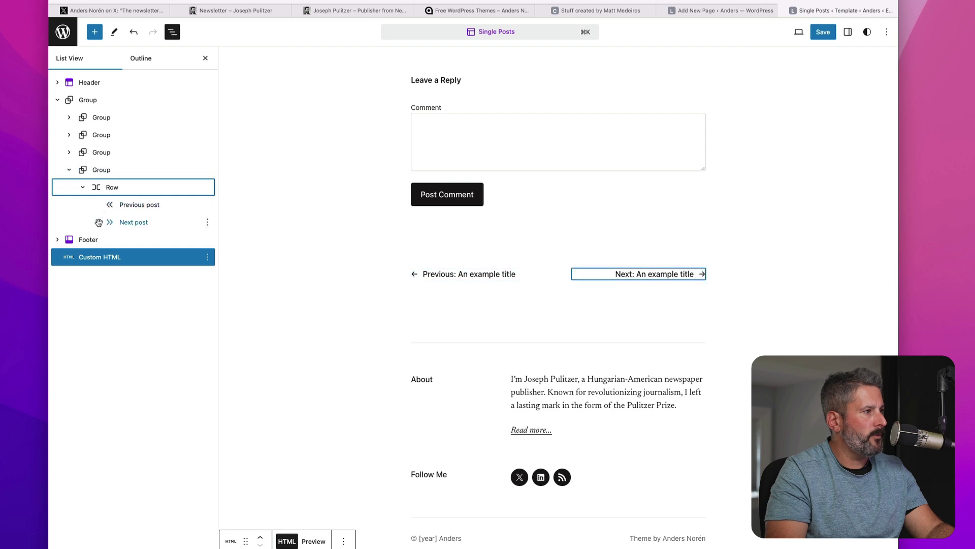
pyautogui.click(58, 240)
pyautogui.click(69, 257)
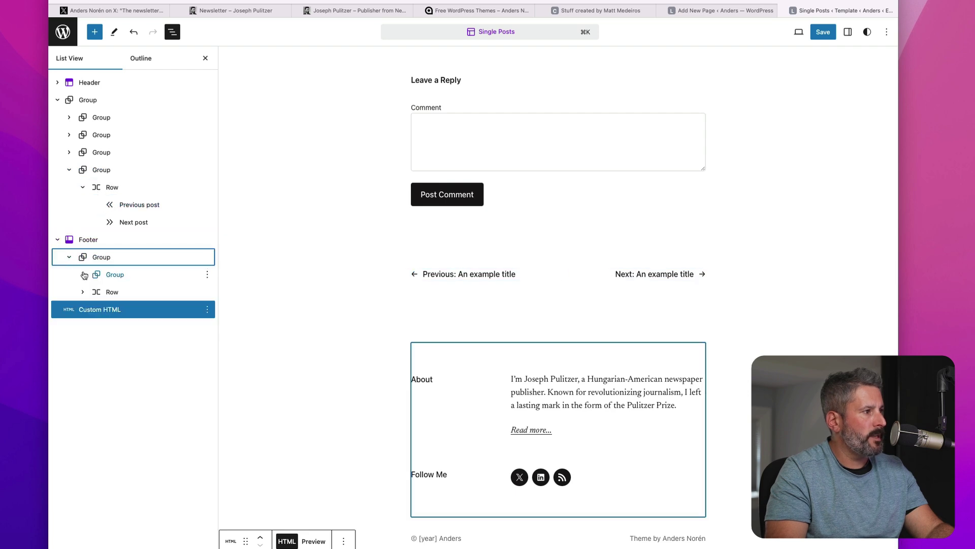
pyautogui.click(85, 274)
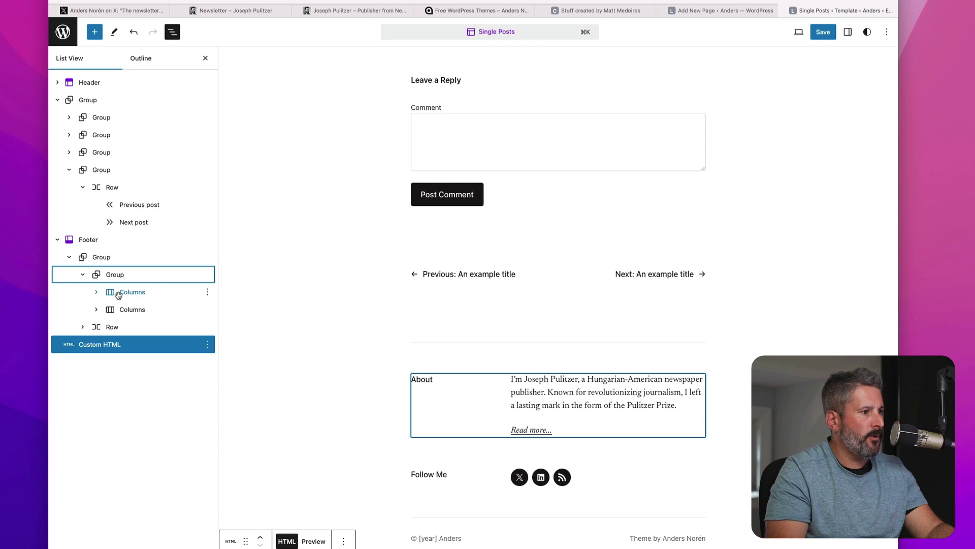
pyautogui.click(96, 295)
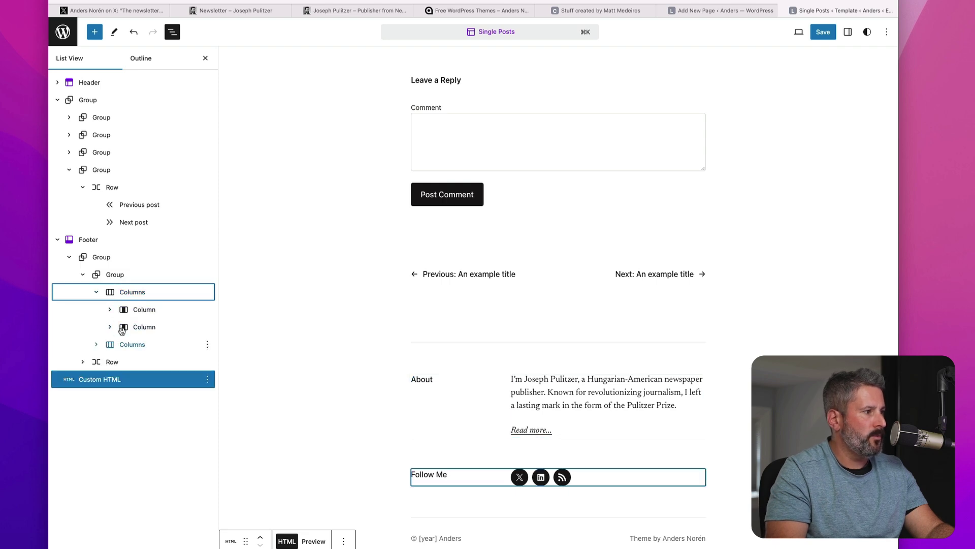
pyautogui.click(97, 346)
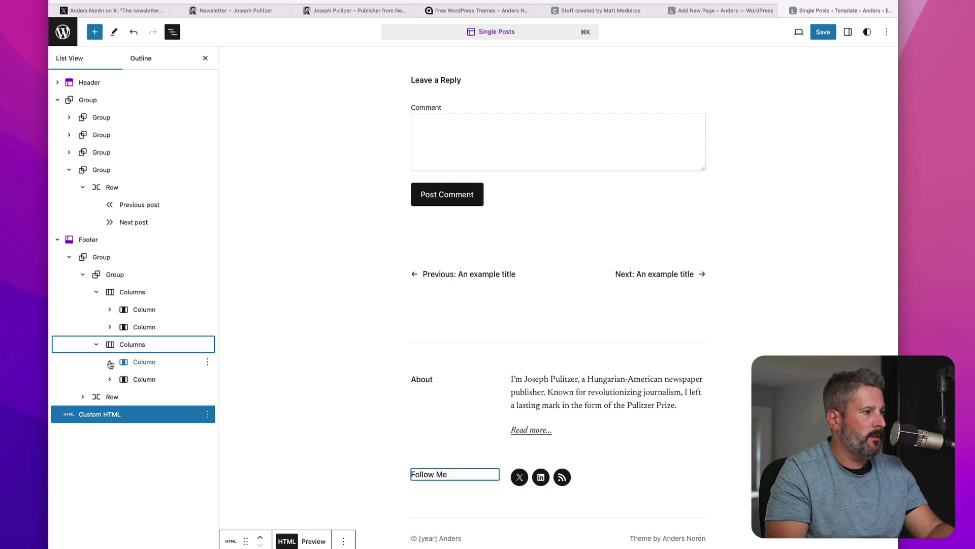
pyautogui.moveTo(94, 419); pyautogui.dragTo(125, 355)
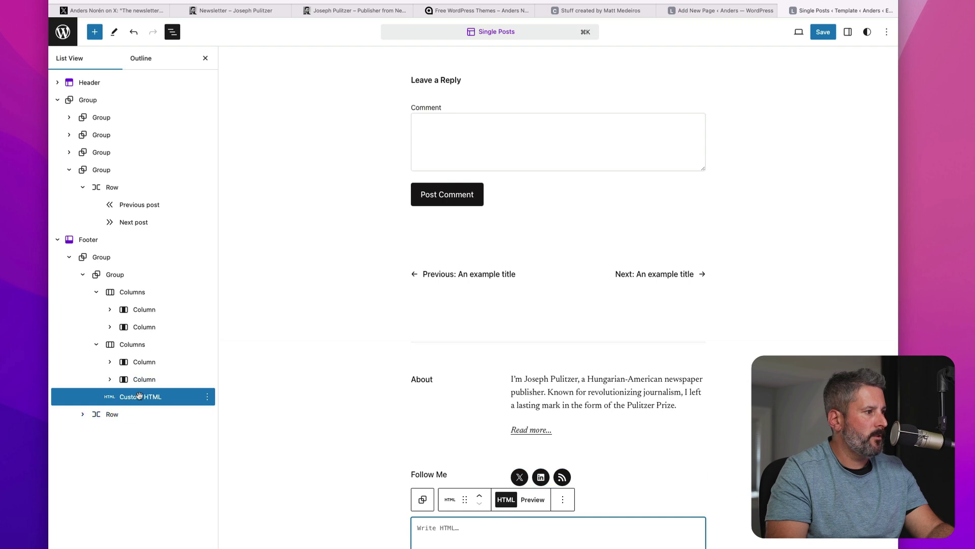
# Step: Move Custom HTML above Follow Me, paste the ConvertKit embed code, and preview the form
pyautogui.click(479, 496)
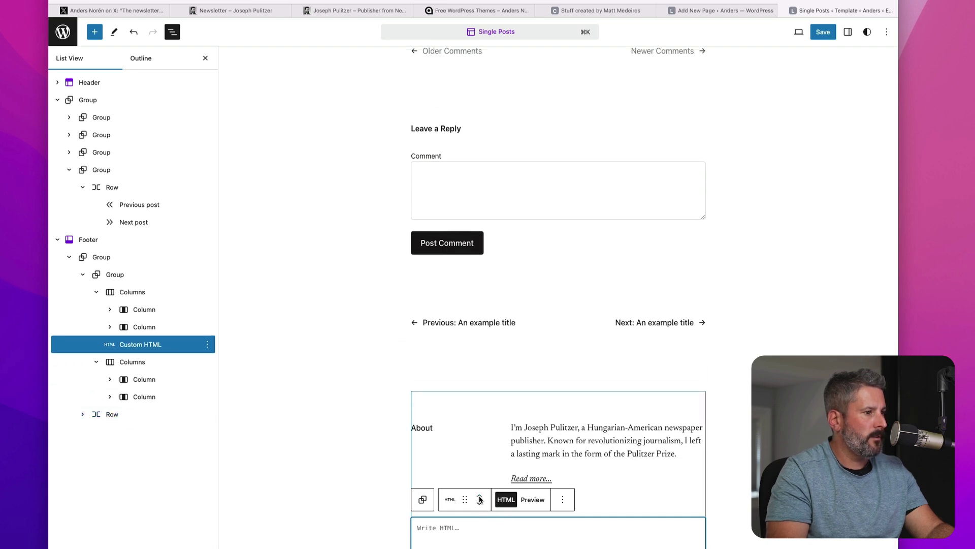
pyautogui.click(305, 450)
pyautogui.scroll(-3, 349, 460)
pyautogui.click(418, 442)
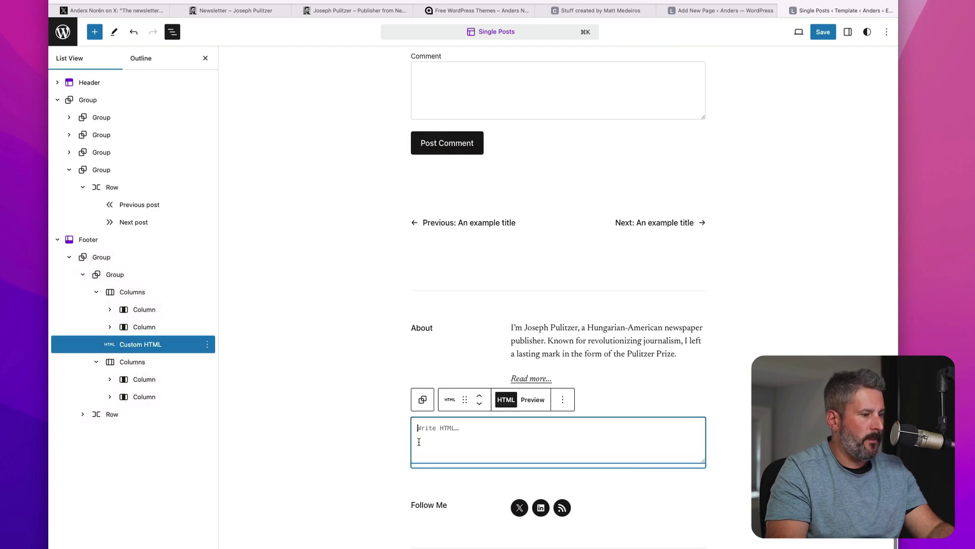
pyautogui.press('super+v')
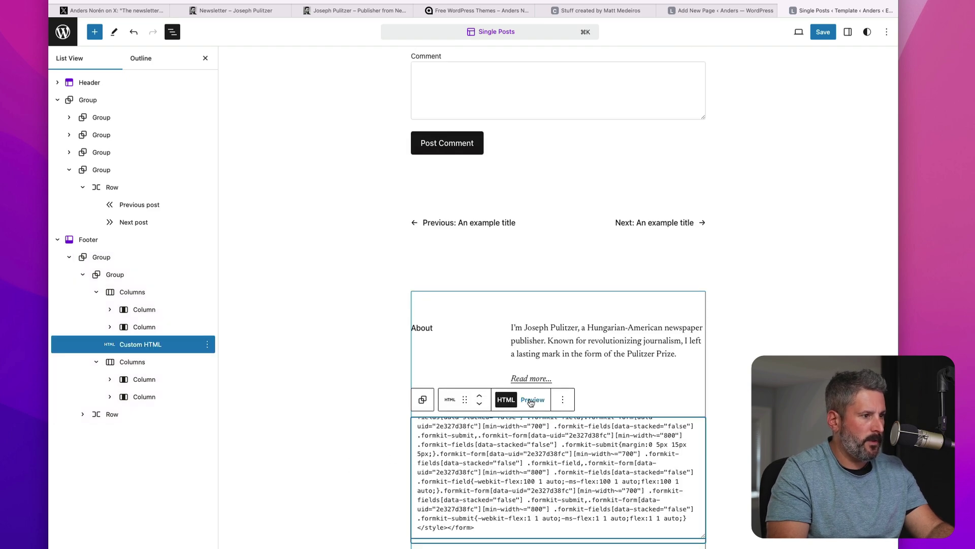
pyautogui.click(530, 402)
pyautogui.click(327, 419)
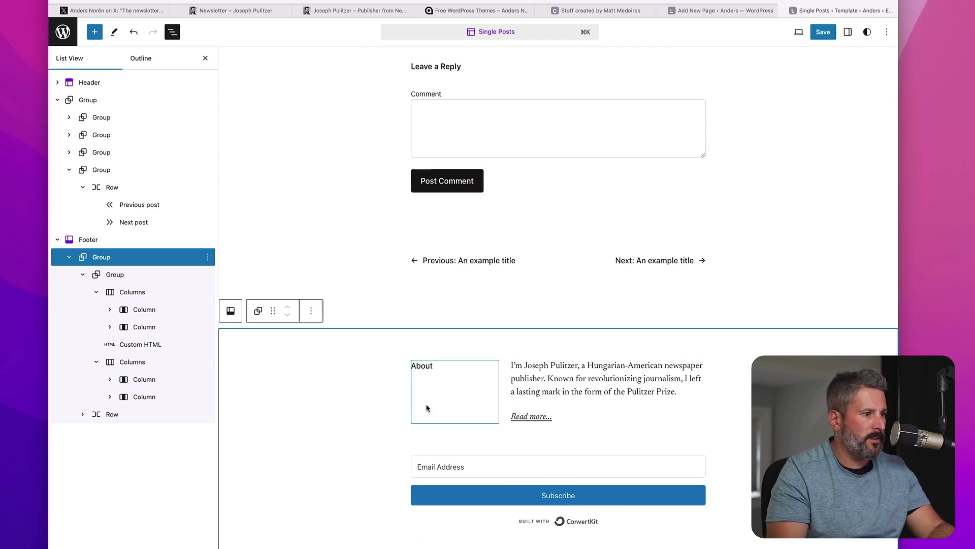
# Step: Duplicate the About Columns row inside the inner footer group
pyautogui.click(82, 277)
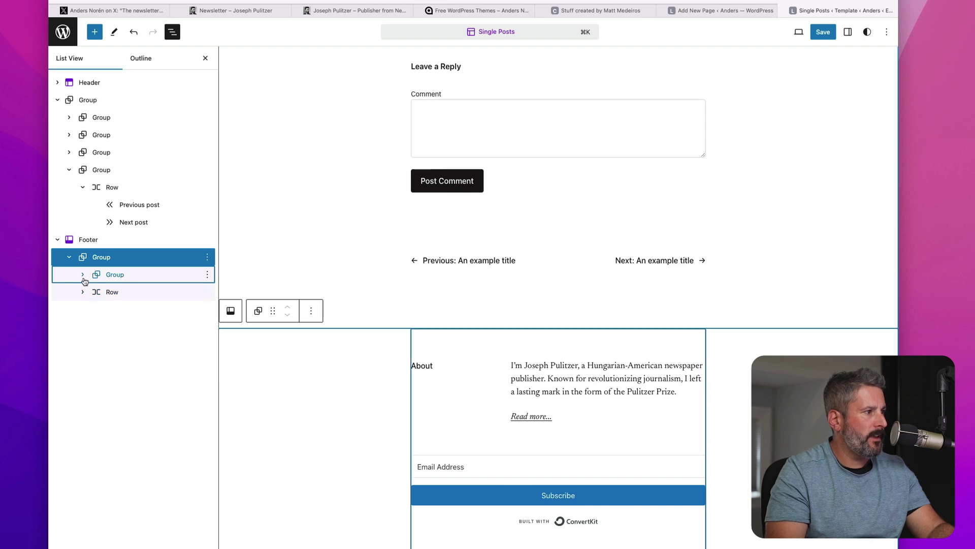
pyautogui.click(108, 278)
pyautogui.click(83, 275)
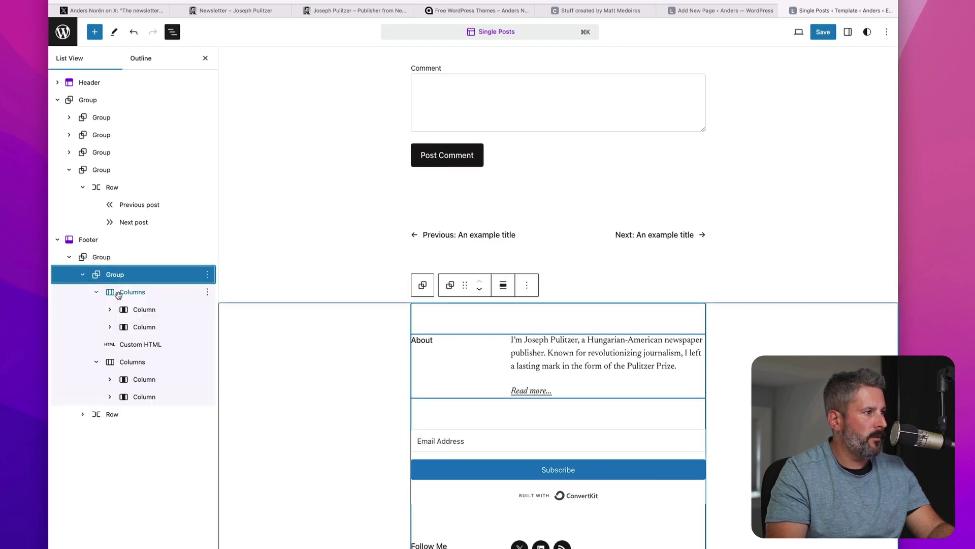
pyautogui.click(119, 293)
pyautogui.rightClick(126, 294)
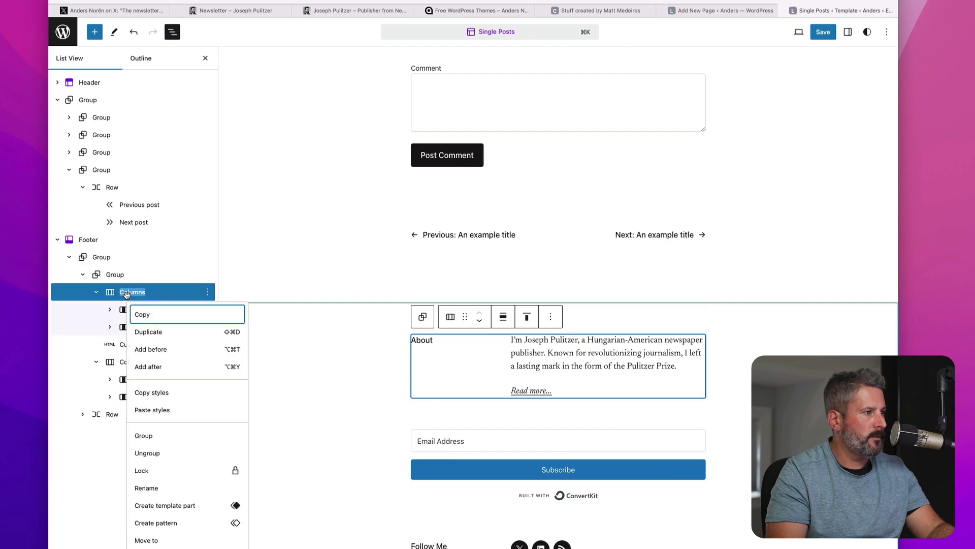
pyautogui.click(152, 331)
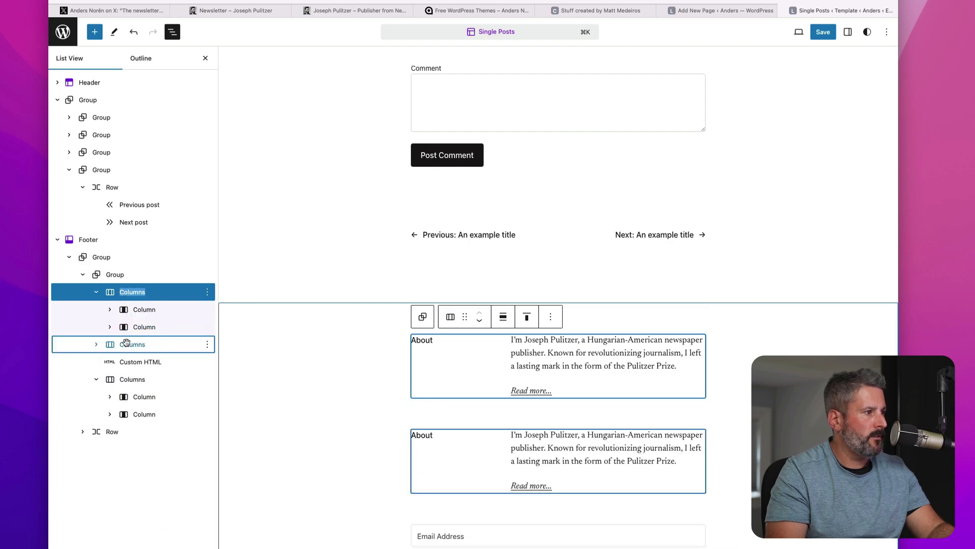
# Step: Rename the duplicated row's heading from About to 'Newsletter'
pyautogui.click(97, 345)
pyautogui.click(110, 362)
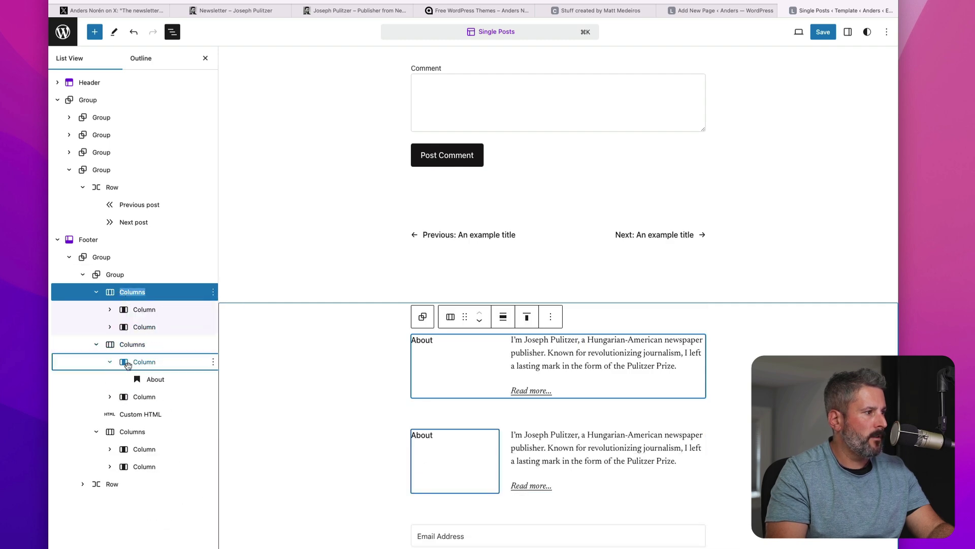
pyautogui.click(144, 381)
pyautogui.doubleClick(432, 435)
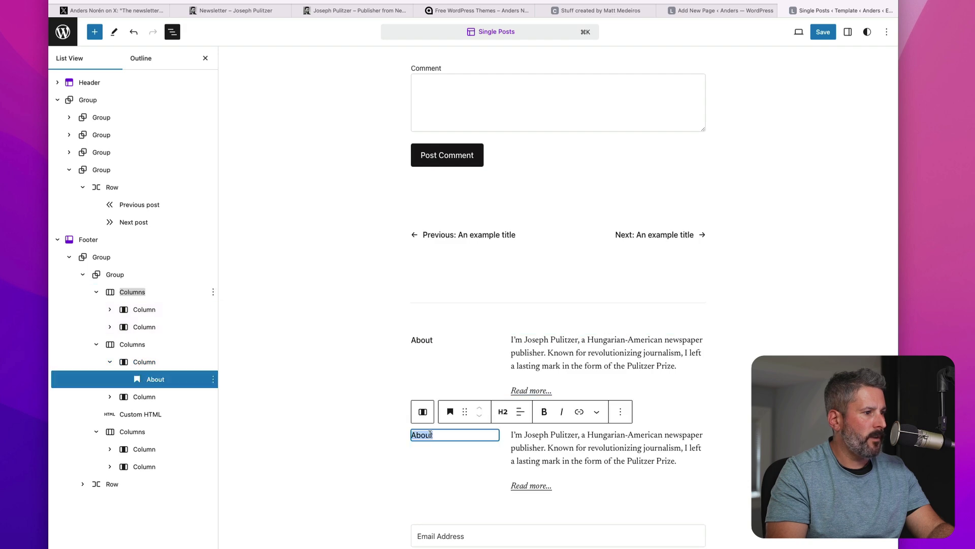
pyautogui.write('Newsle')
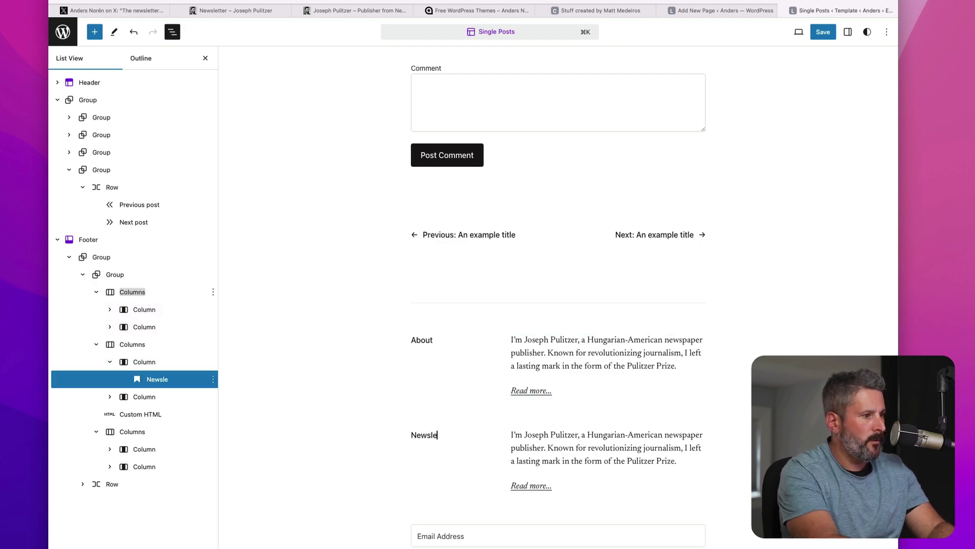
pyautogui.write('tter')
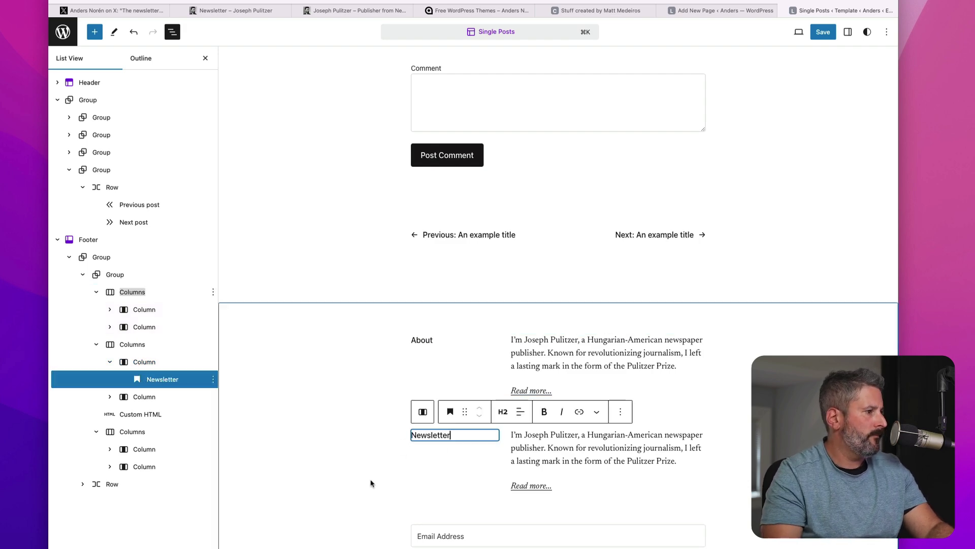
pyautogui.click(110, 397)
# Step: Put Custom HTML in the Newsletter row's second column, delete both leftover paragraphs, and preview
pyautogui.moveTo(140, 449); pyautogui.dragTo(150, 410)
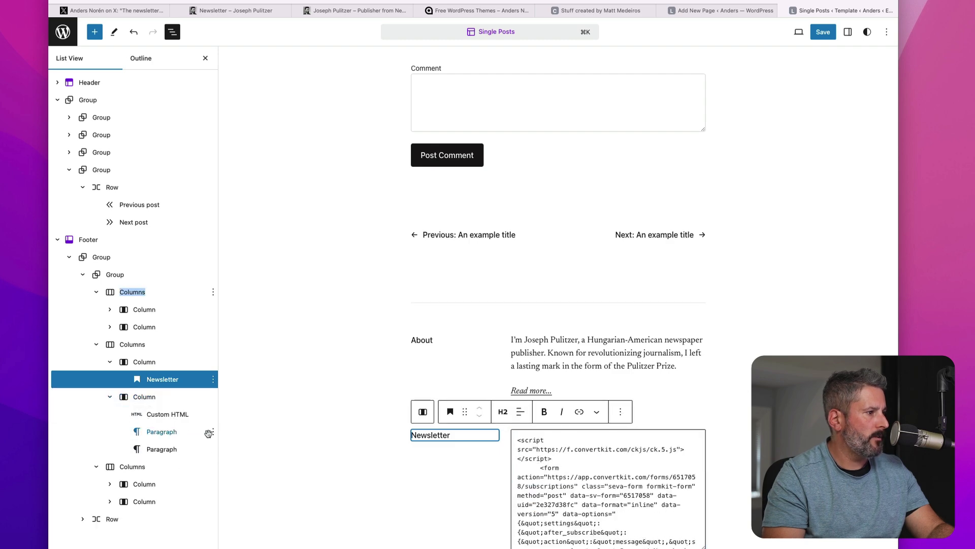
pyautogui.click(193, 433)
pyautogui.click(213, 432)
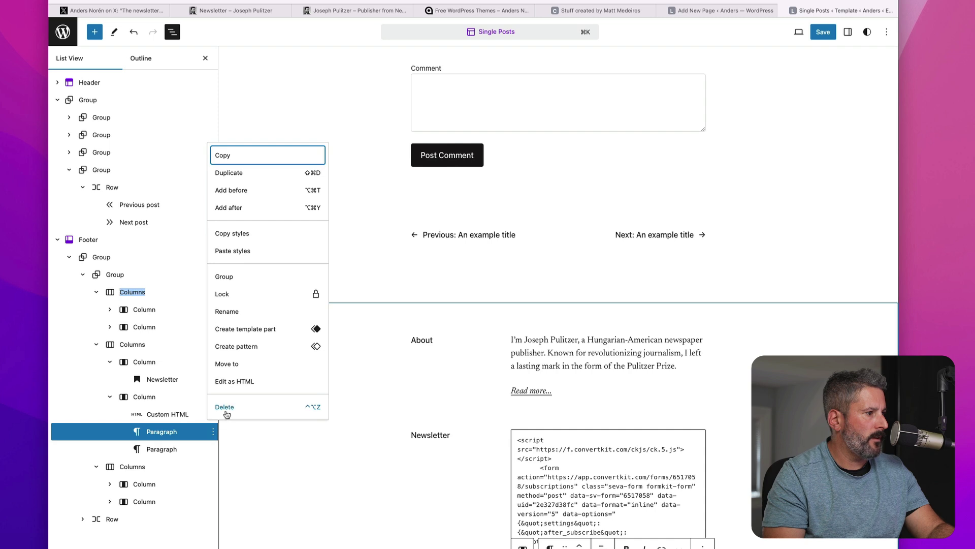
pyautogui.click(226, 411)
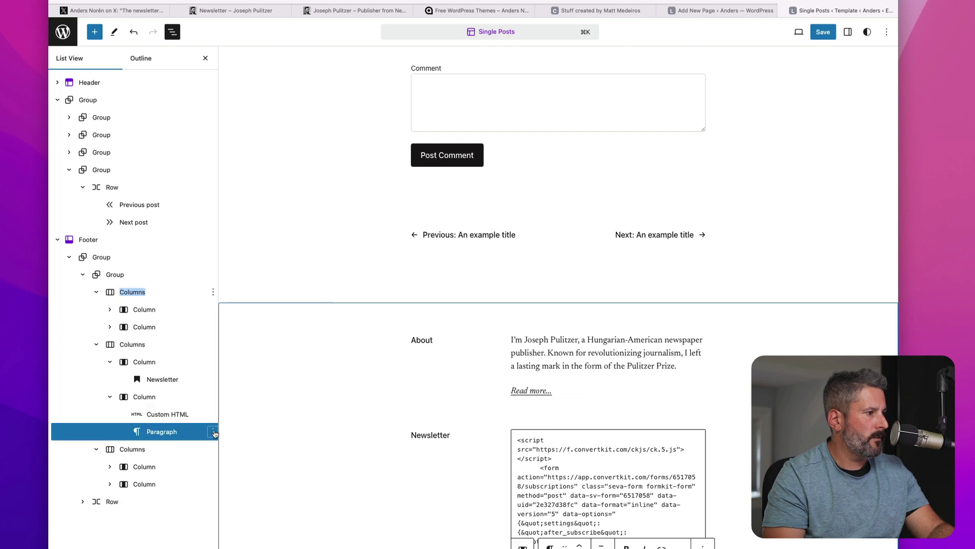
pyautogui.click(214, 432)
pyautogui.click(226, 412)
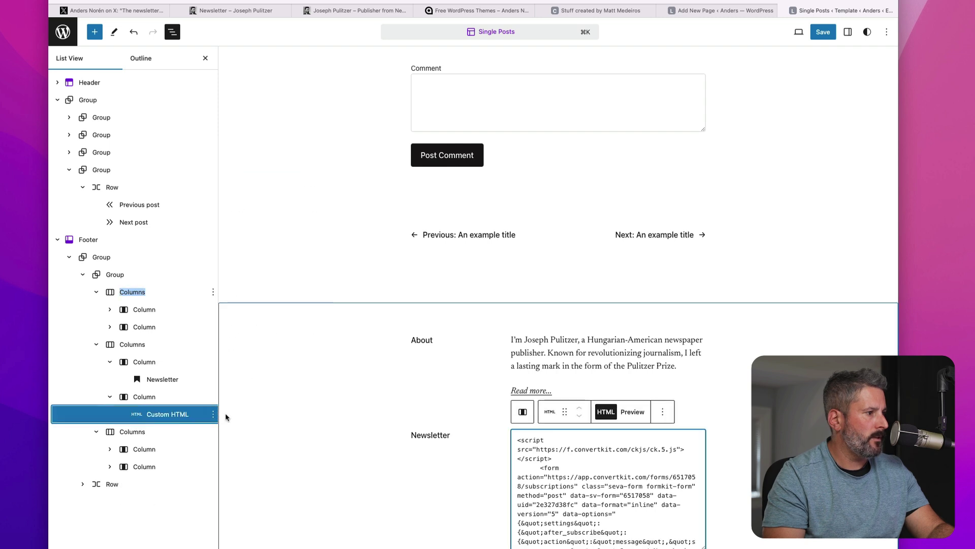
pyautogui.click(633, 411)
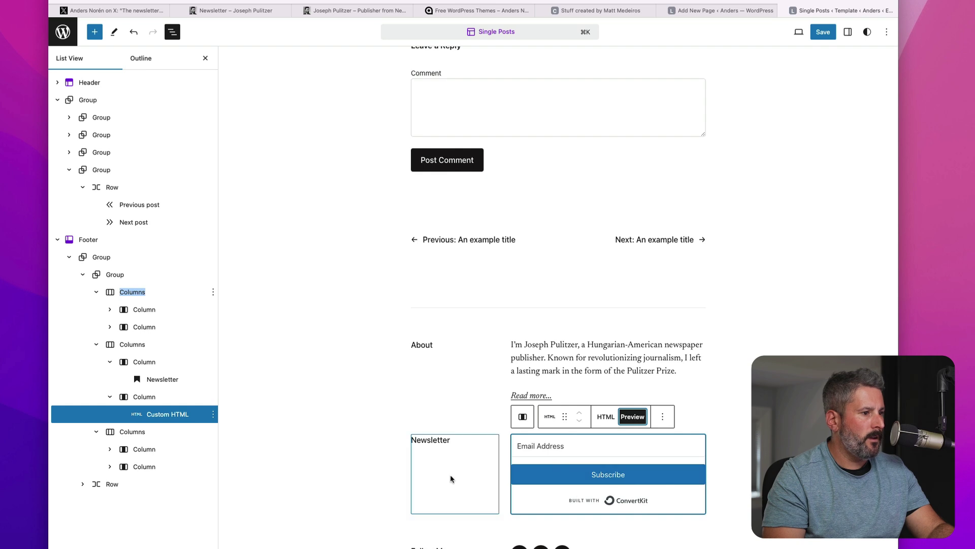
# Step: Save both the Single Posts template and the Footer template part, then review the footer
pyautogui.click(825, 36)
pyautogui.click(815, 39)
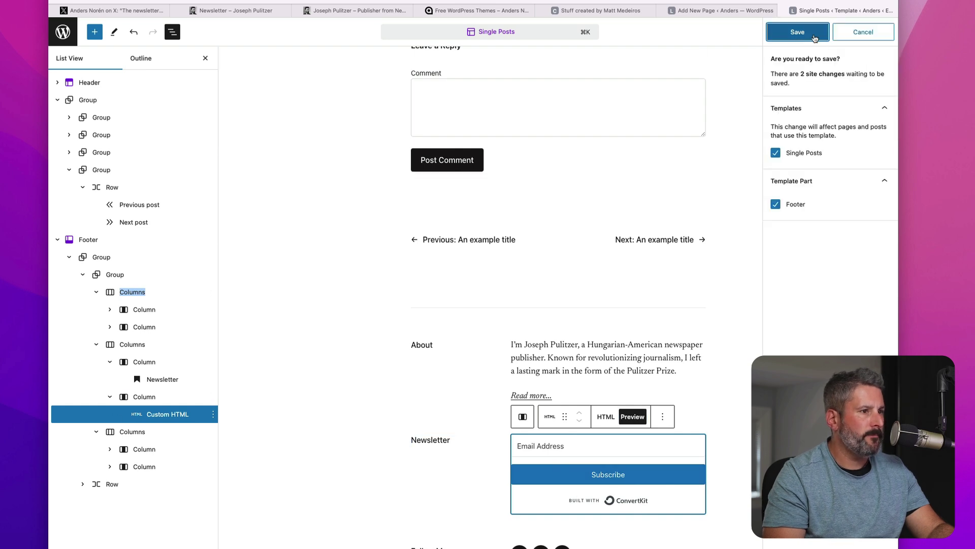
pyautogui.scroll(-1, 712, 475)
pyautogui.click(713, 478)
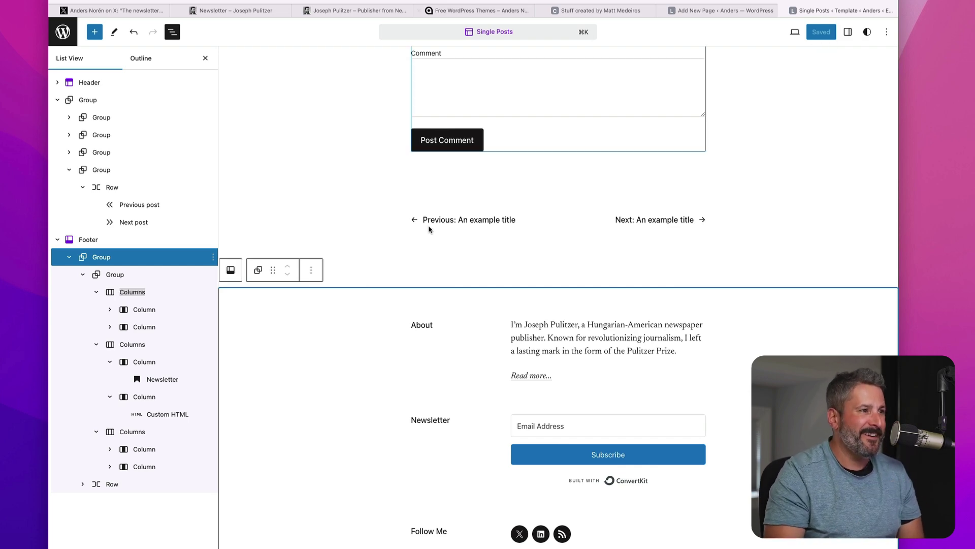
pyautogui.scroll(6, 457, 254)
pyautogui.scroll(12, 764, 312)
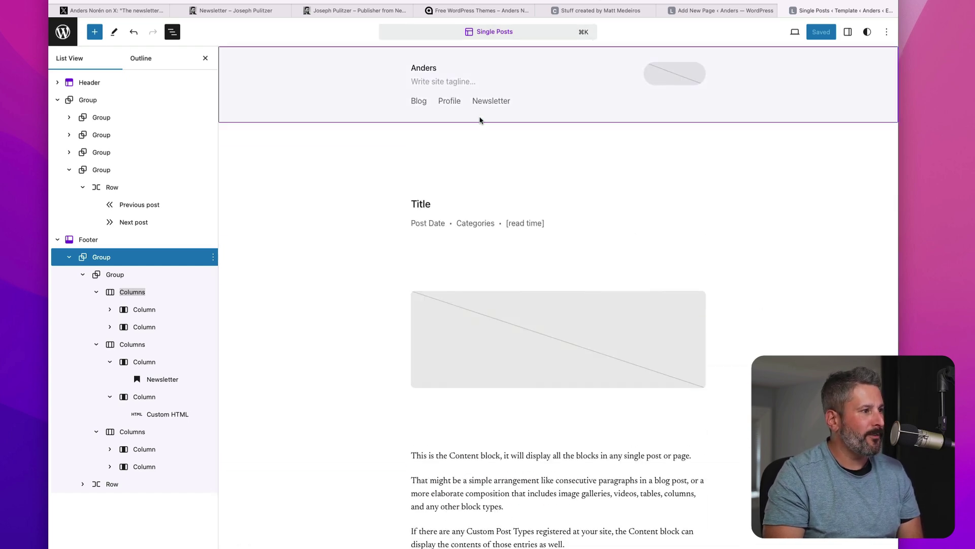
# Step: Leave the editor via the WordPress logo and scroll through the Single Posts template overview
pyautogui.click(64, 33)
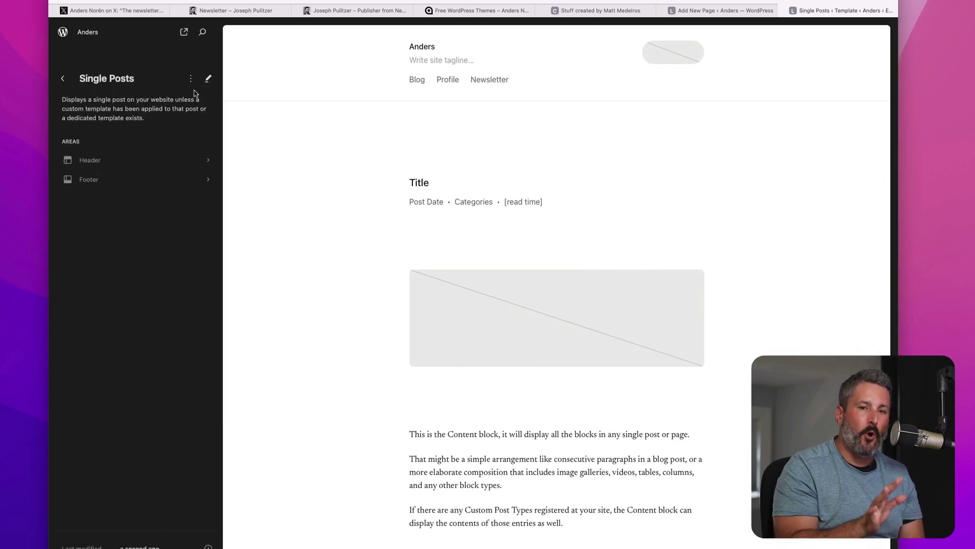
pyautogui.scroll(-15, 426, 254)
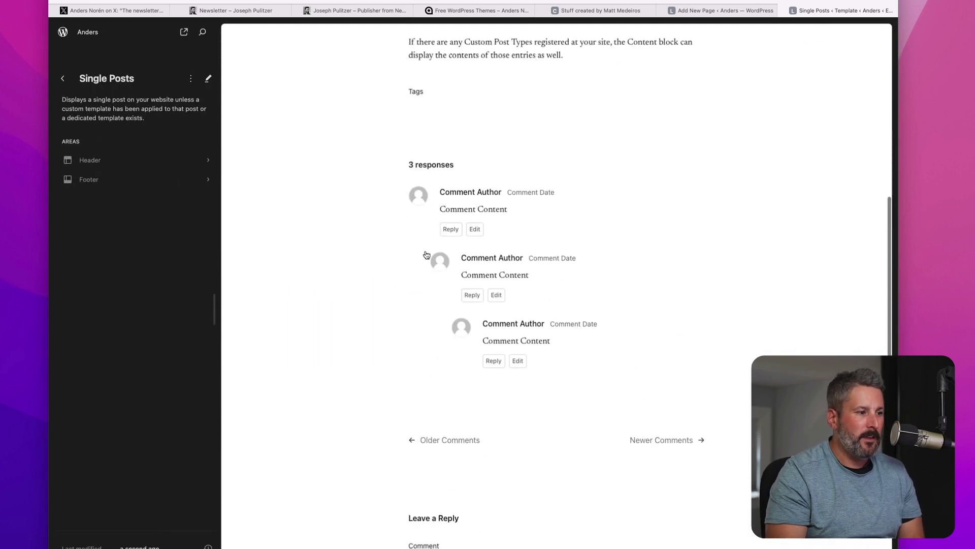
pyautogui.scroll(-2, 426, 254)
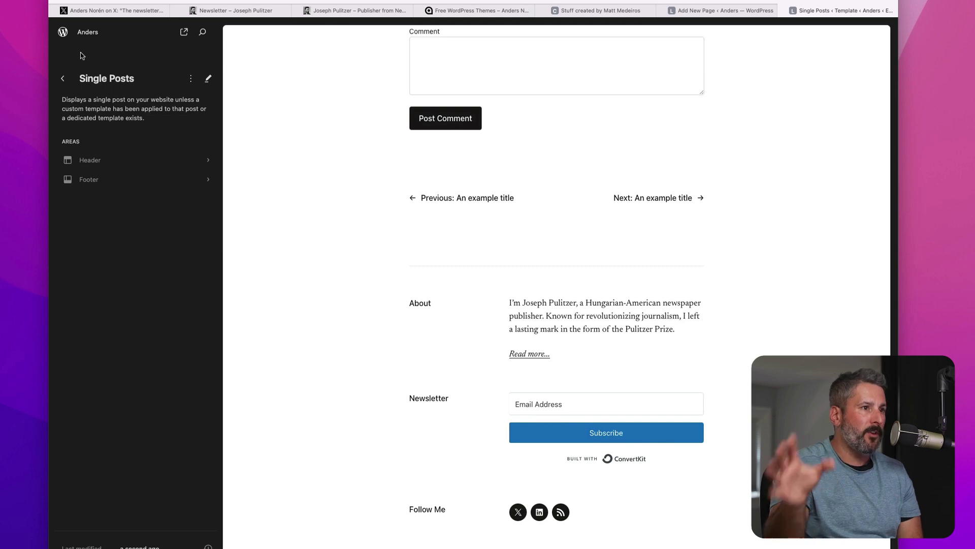
pyautogui.scroll(20, 563, 335)
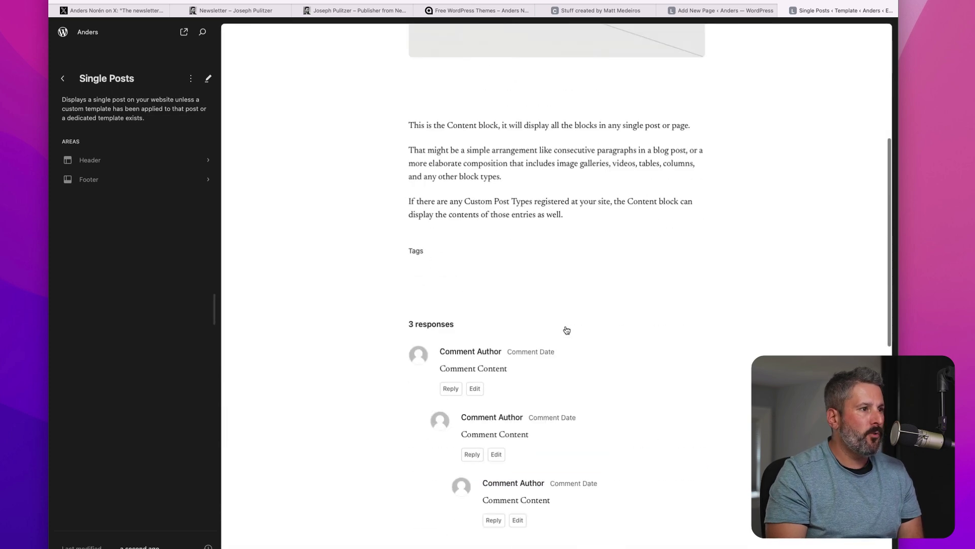